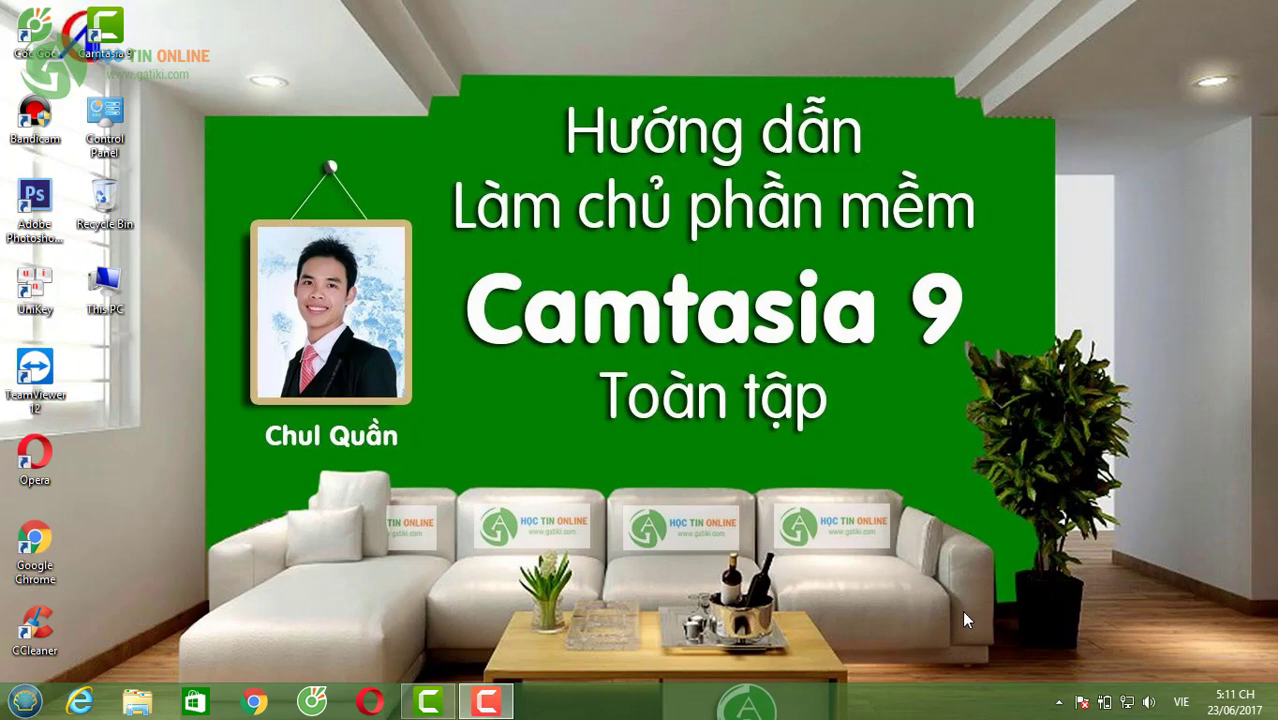
# Switch to Camtasia and look through the available visual effects.
pyautogui.click(440, 705)
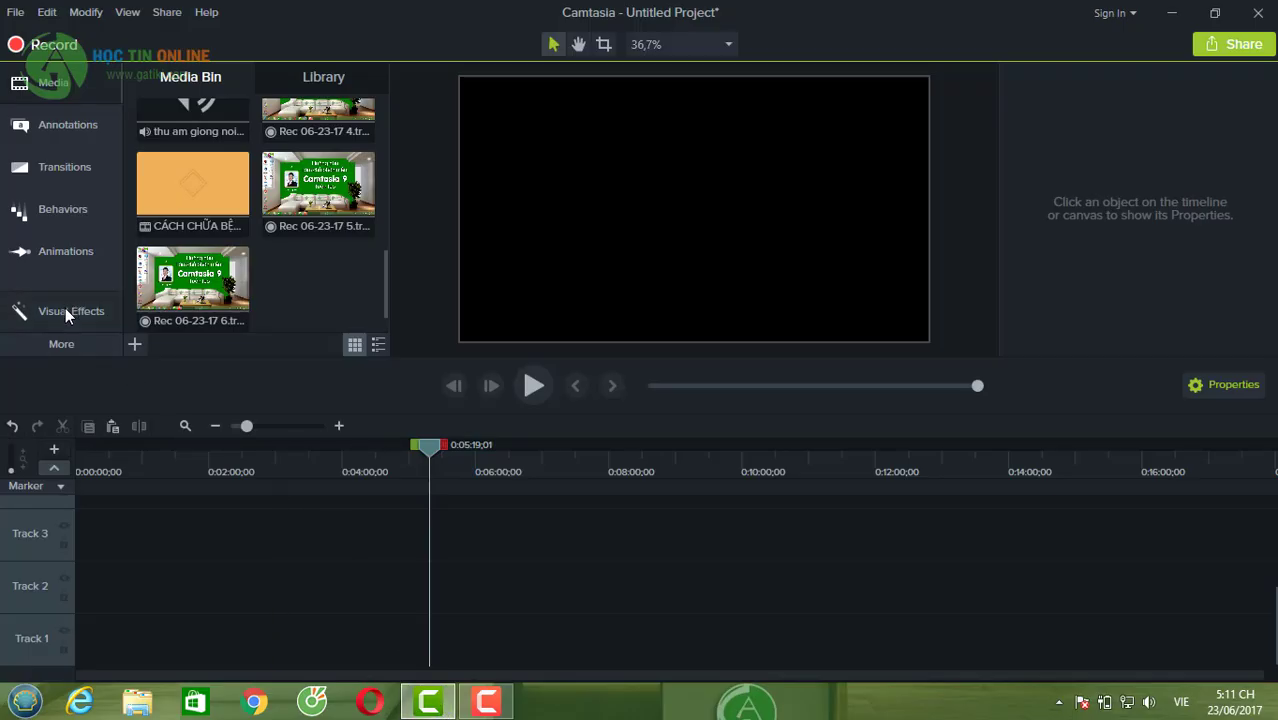
pyautogui.click(28, 311)
pyautogui.scroll(2, 214, 165)
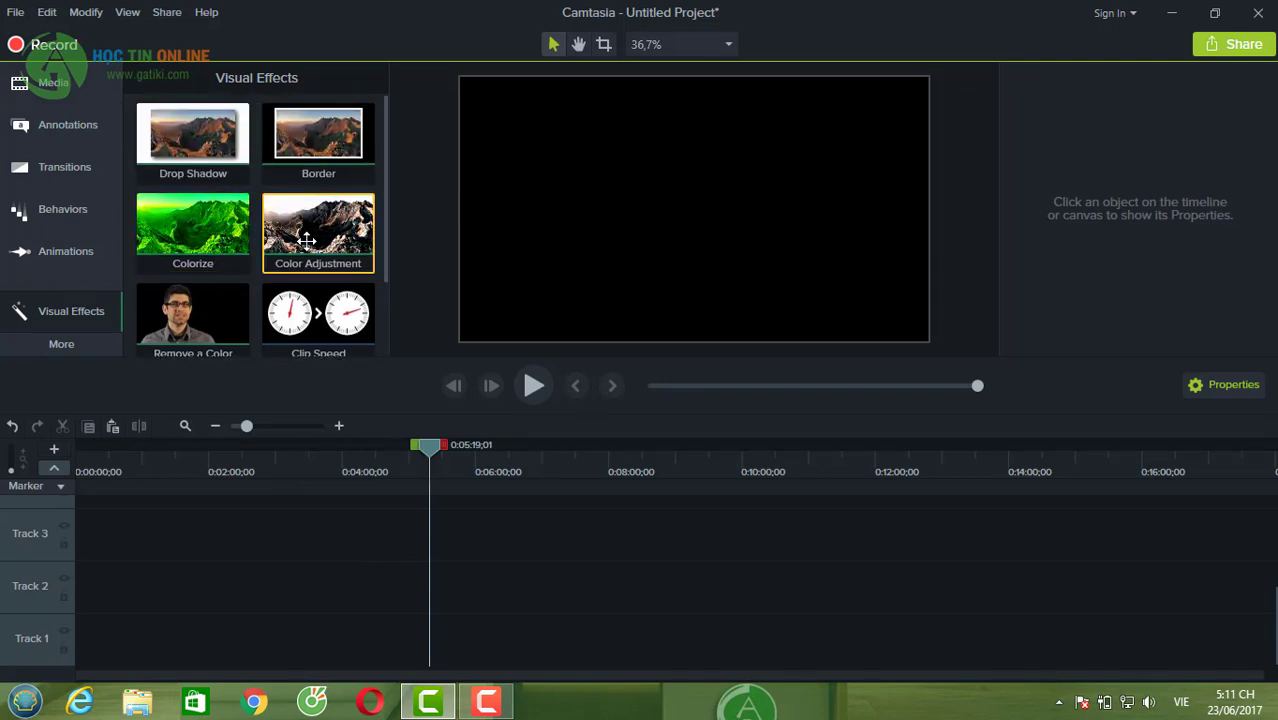
pyautogui.scroll(-1, 300, 242)
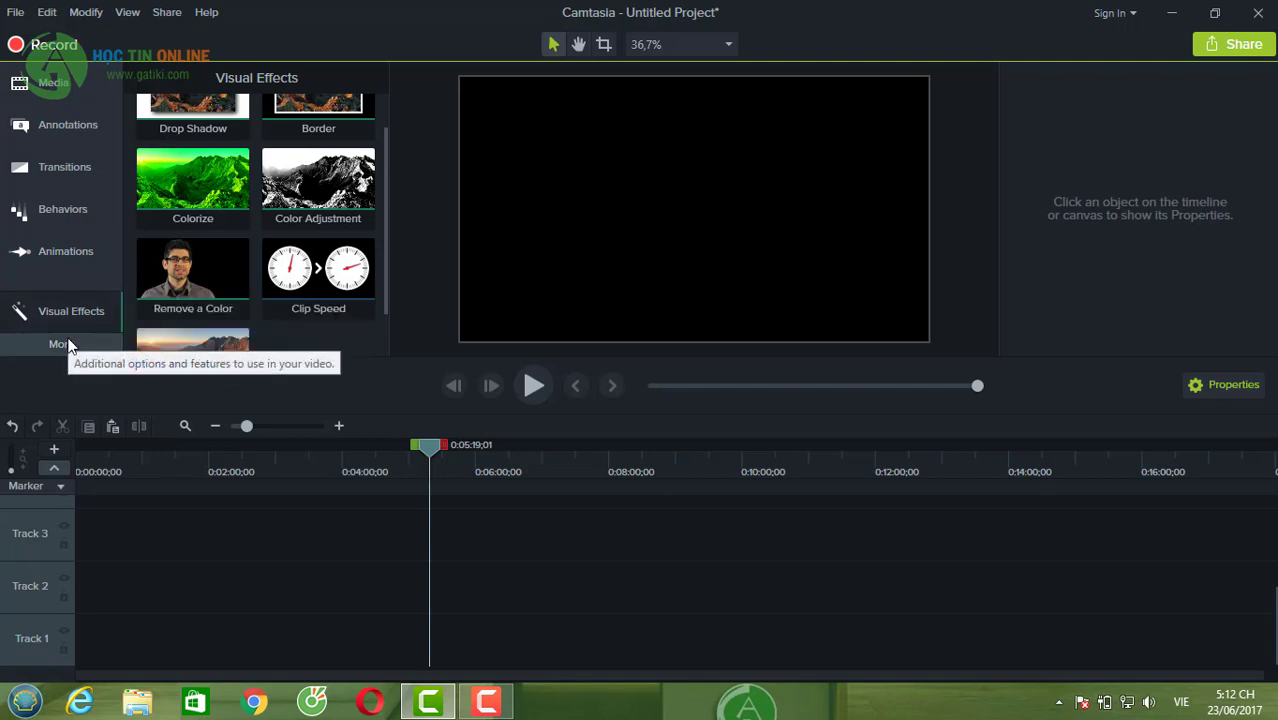
# Place the recording Rec 06-22-17 4.trec at the beginning of Tracks 1 and 2, and return the playhead to 0:00:00;00.
pyautogui.click(75, 84)
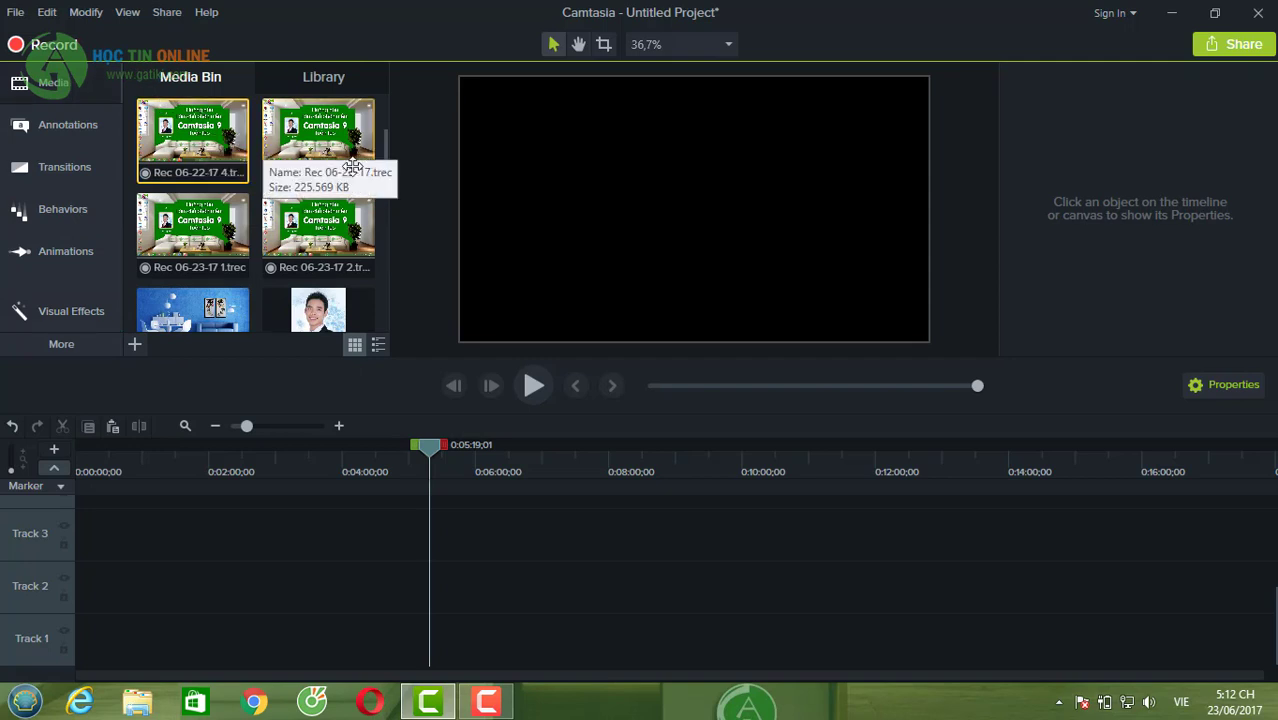
pyautogui.scroll(2, 212, 152)
pyautogui.scroll(-1, 200, 235)
pyautogui.moveTo(199, 238); pyautogui.dragTo(63, 661)
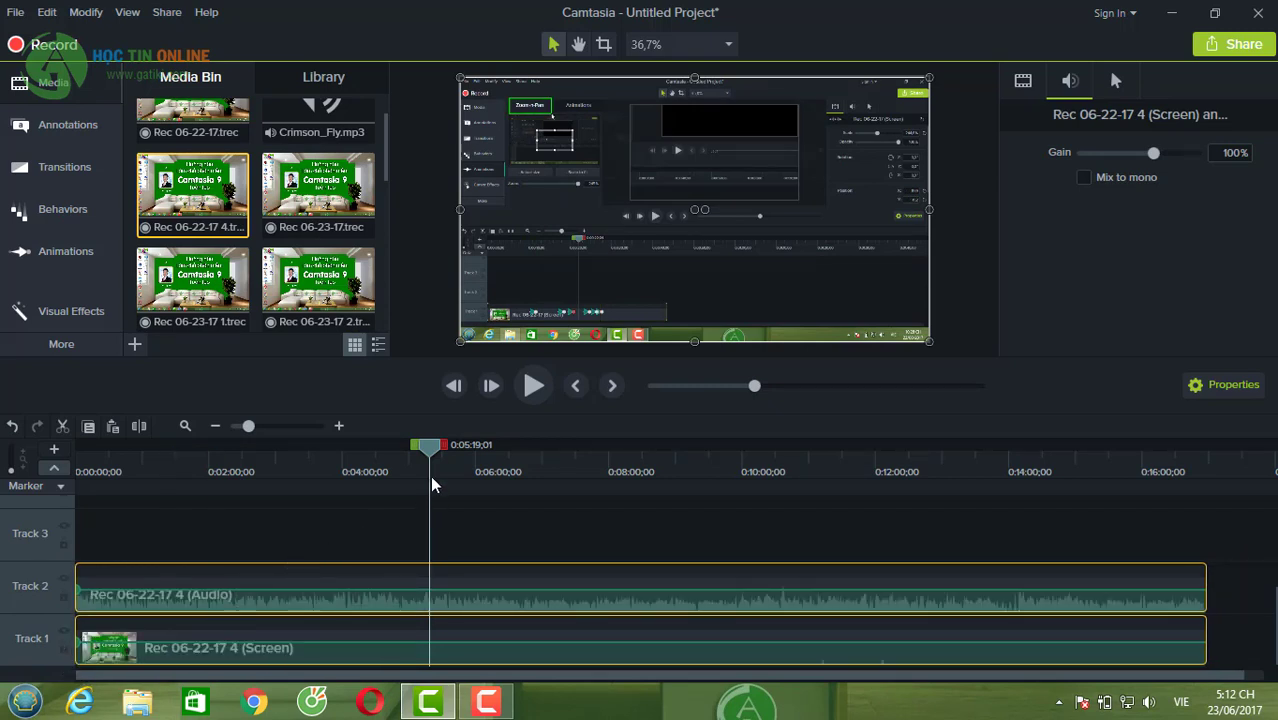
pyautogui.moveTo(429, 447); pyautogui.dragTo(58, 498)
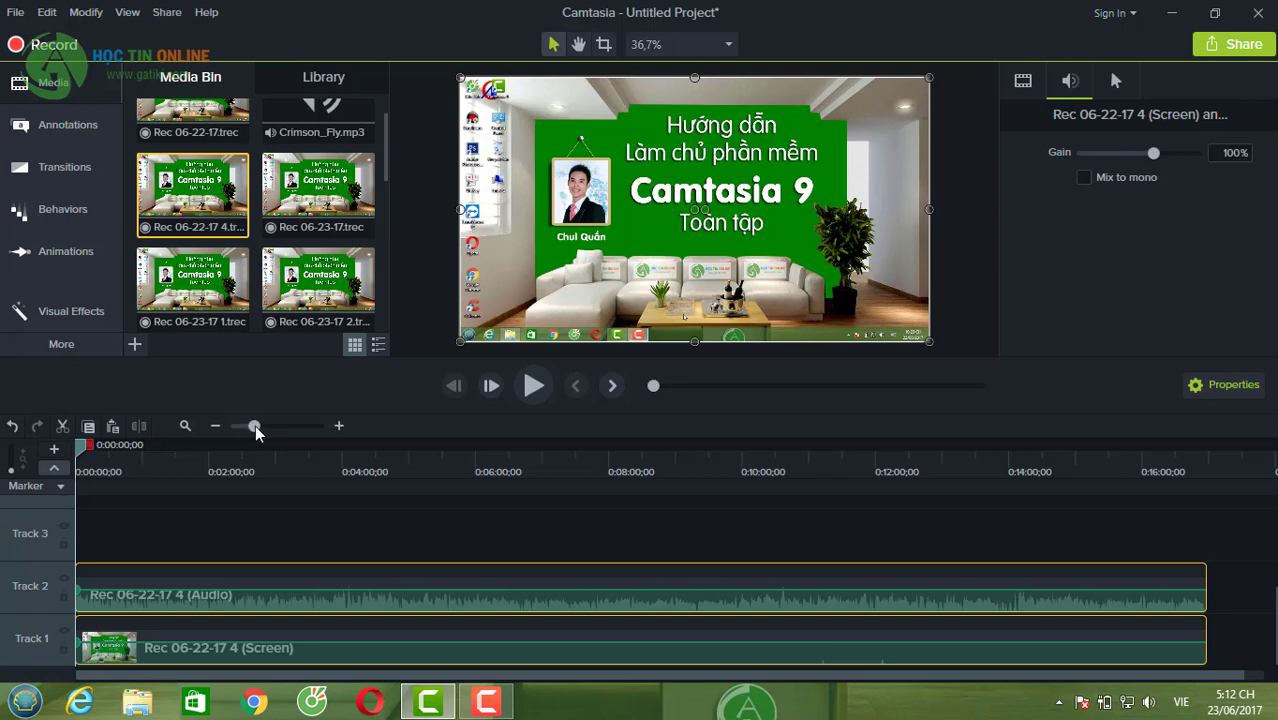
# Outline the silent stretches at the opening and between phrases of the audio waveform with rectangles, and clear these marks.
pyautogui.moveTo(255, 425); pyautogui.dragTo(287, 430)
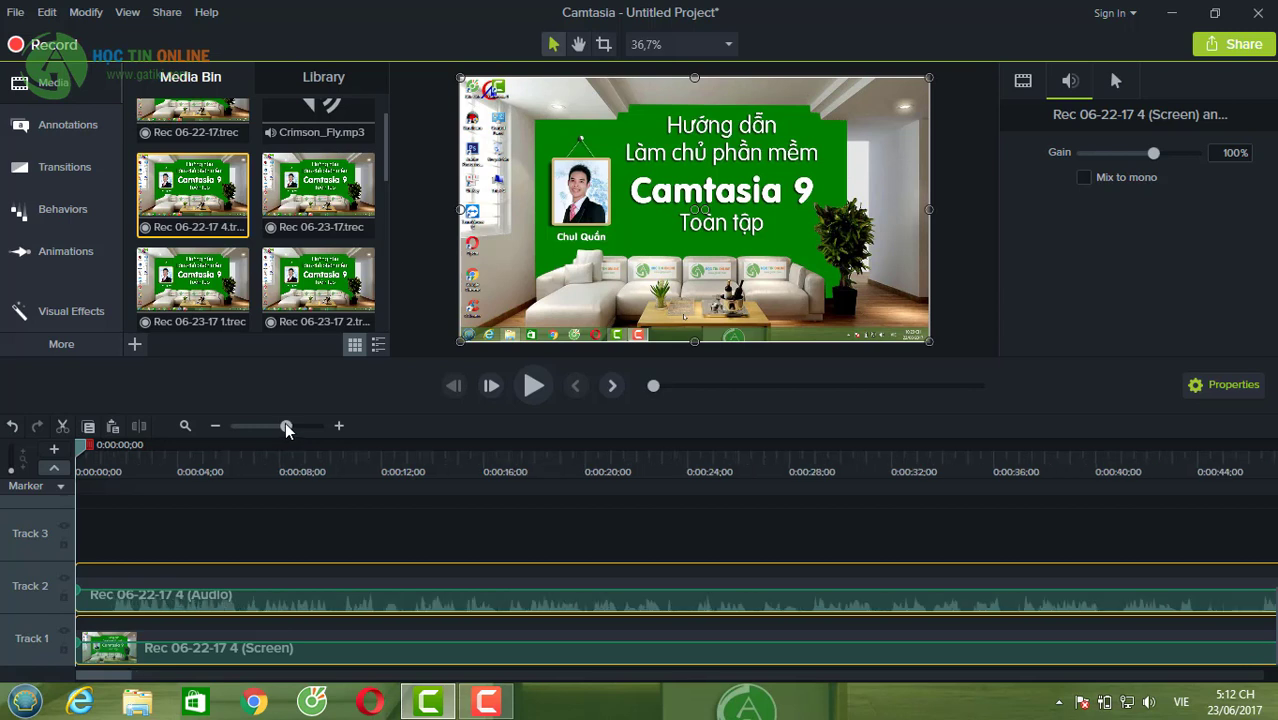
pyautogui.moveTo(287, 430); pyautogui.dragTo(288, 430)
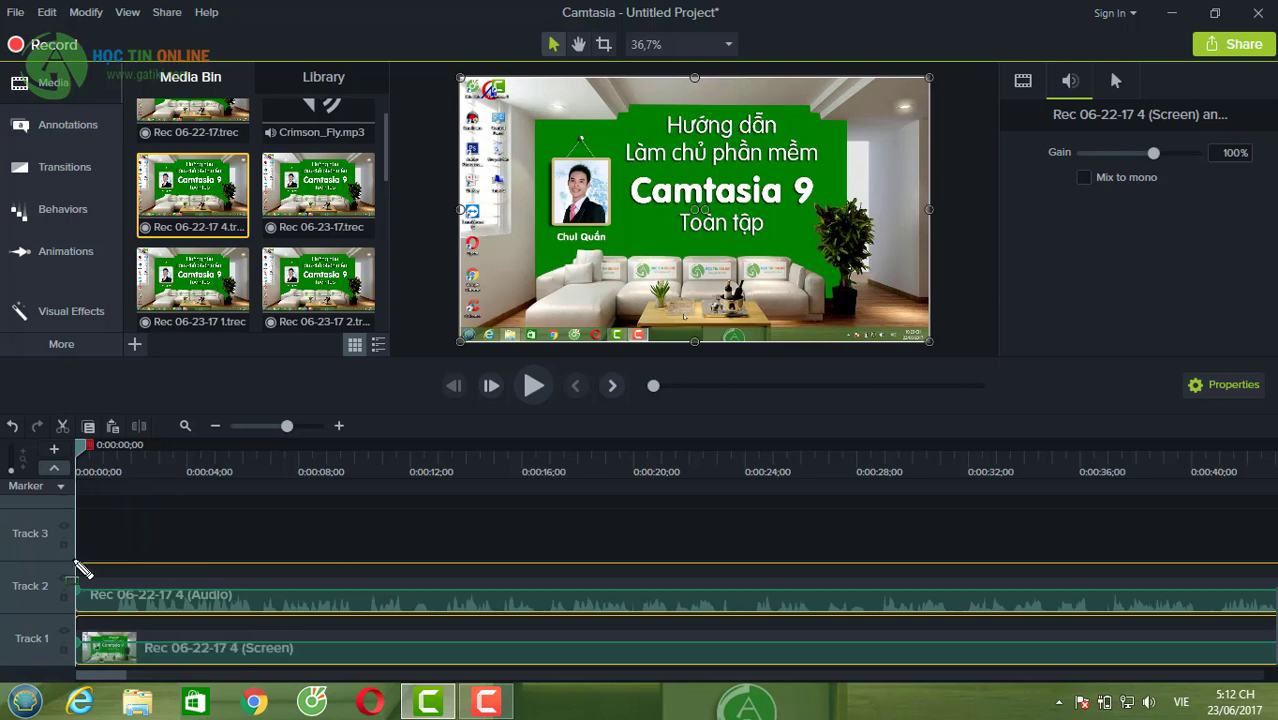
pyautogui.moveTo(76, 558); pyautogui.dragTo(121, 659)
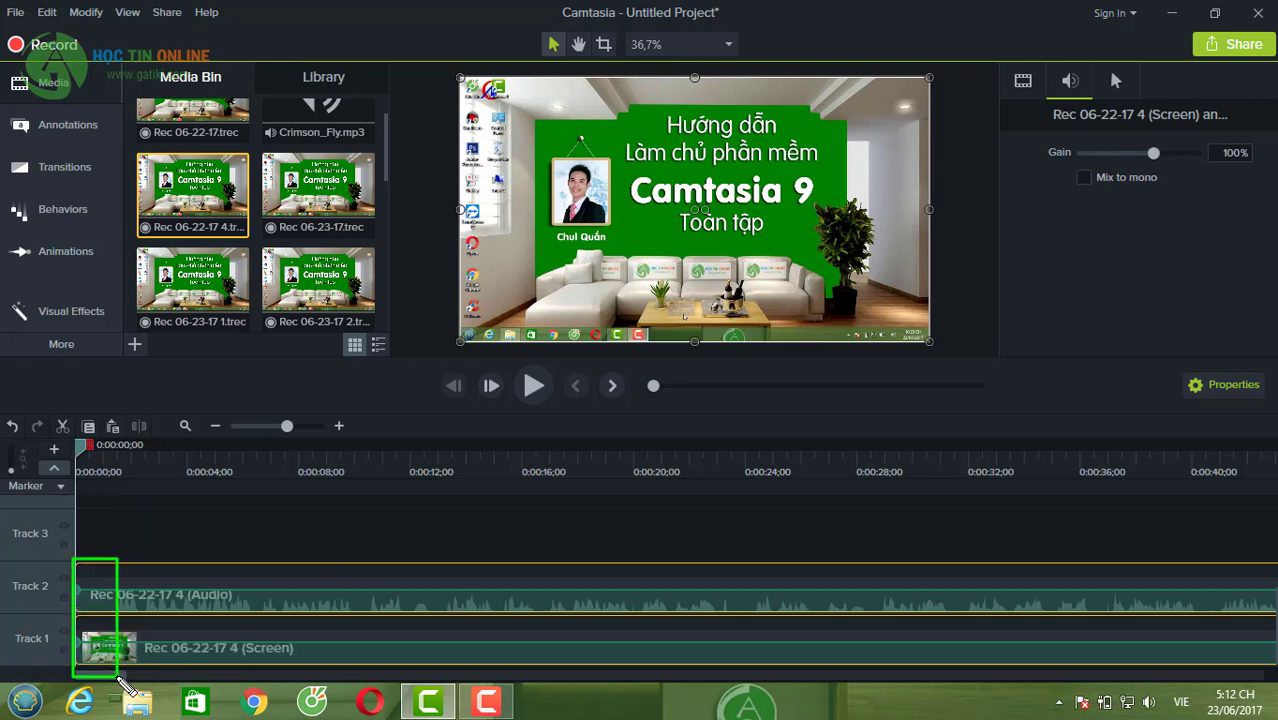
pyautogui.moveTo(350, 588); pyautogui.dragTo(368, 616)
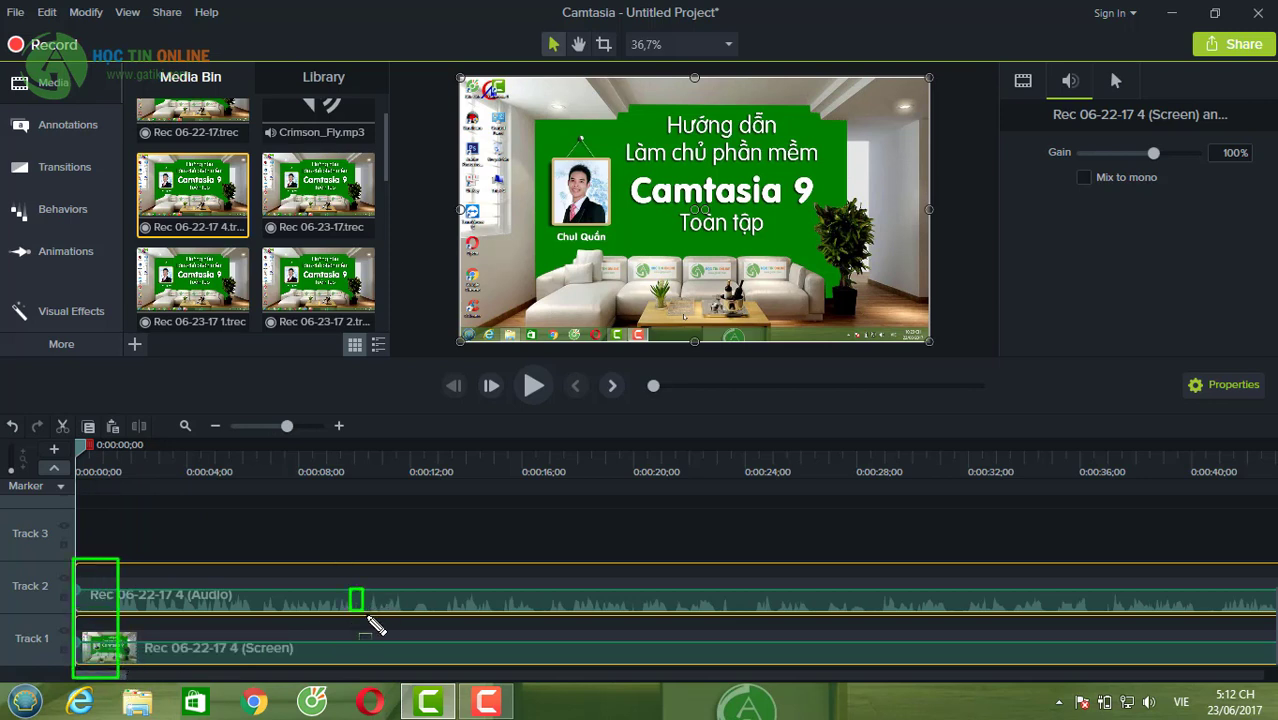
pyautogui.moveTo(429, 587); pyautogui.dragTo(448, 616)
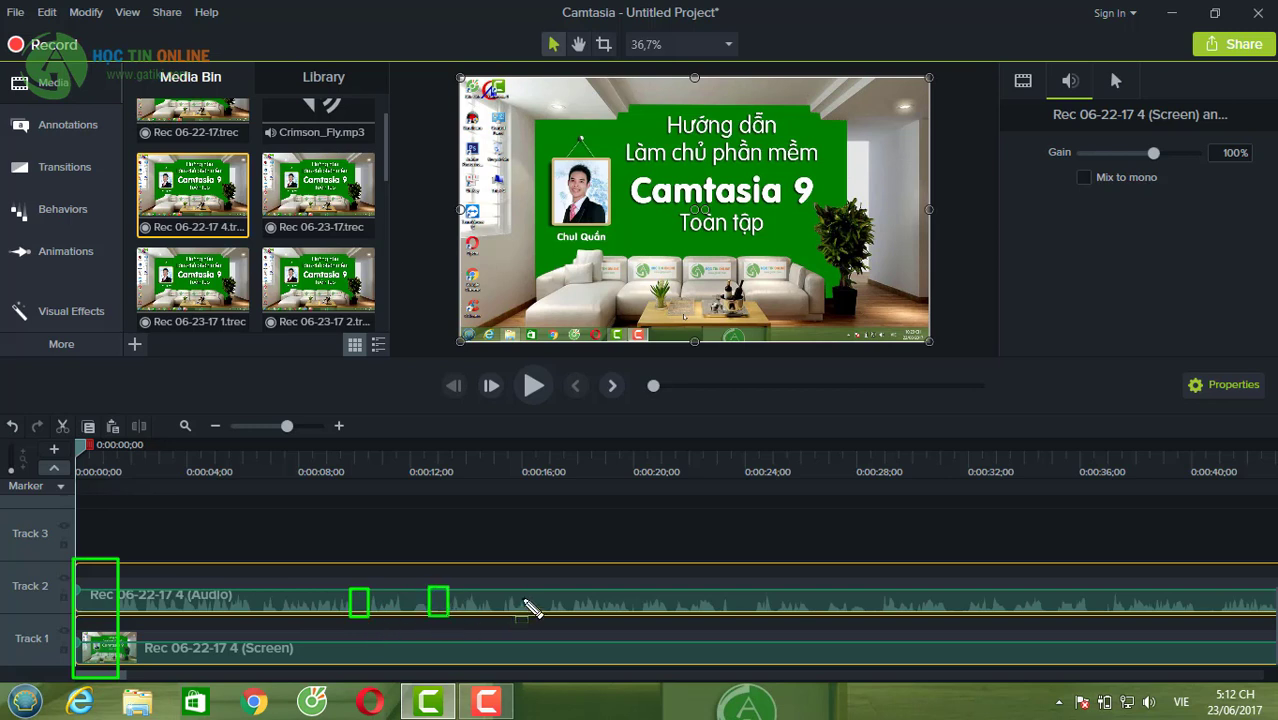
pyautogui.moveTo(533, 594); pyautogui.dragTo(553, 614)
pyautogui.moveTo(729, 594); pyautogui.dragTo(752, 616)
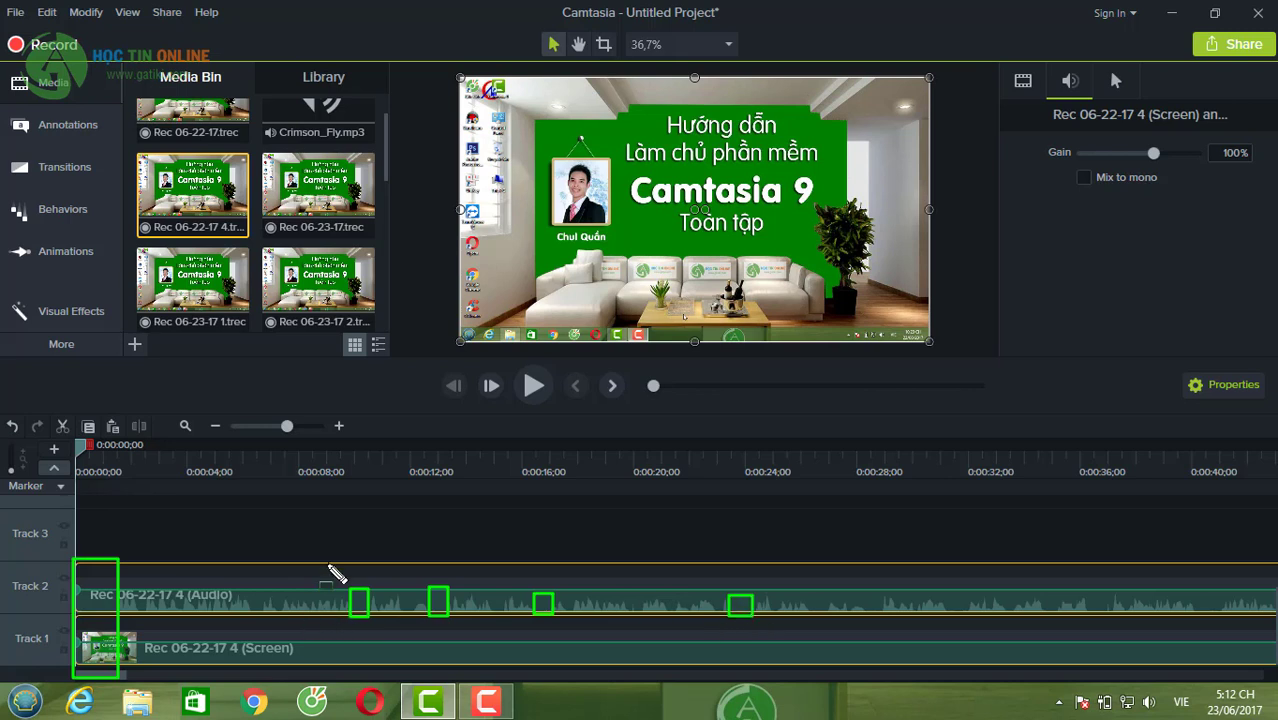
pyautogui.press('Escape')
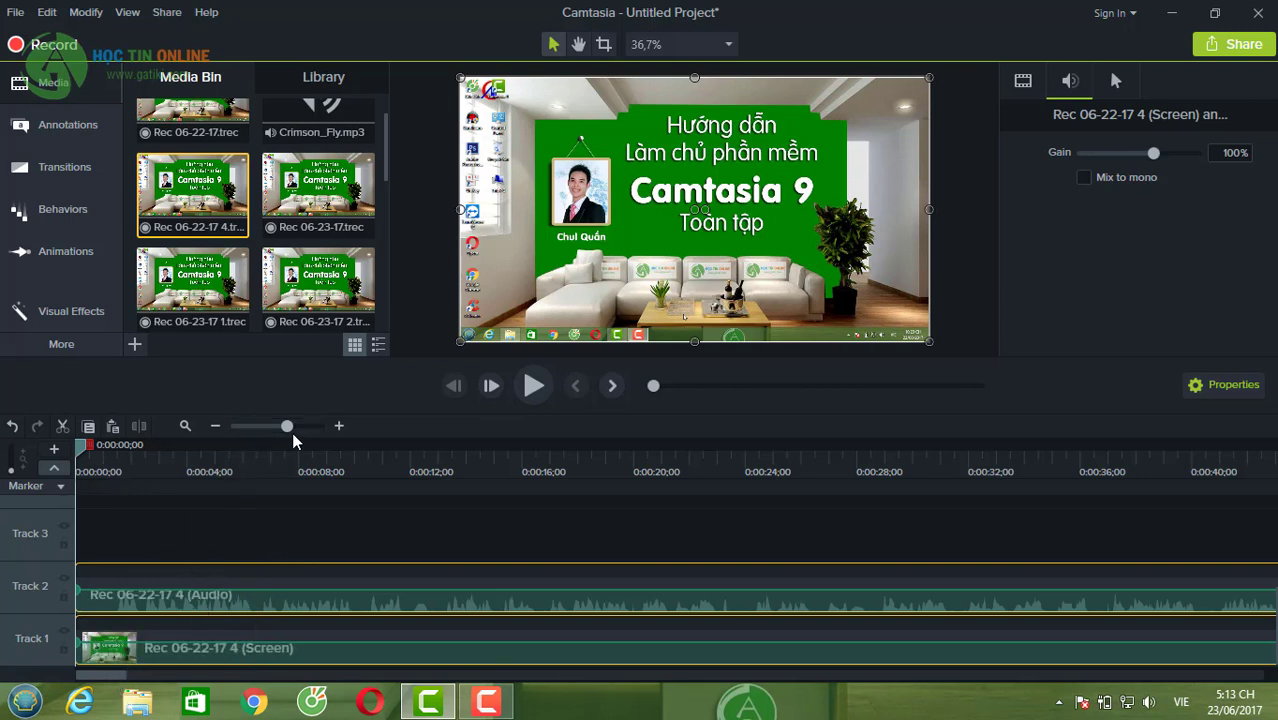
# Move the playhead to 0:00:01;15, where the speech begins, and select both the audio and screen clips.
pyautogui.moveTo(287, 426); pyautogui.dragTo(296, 425)
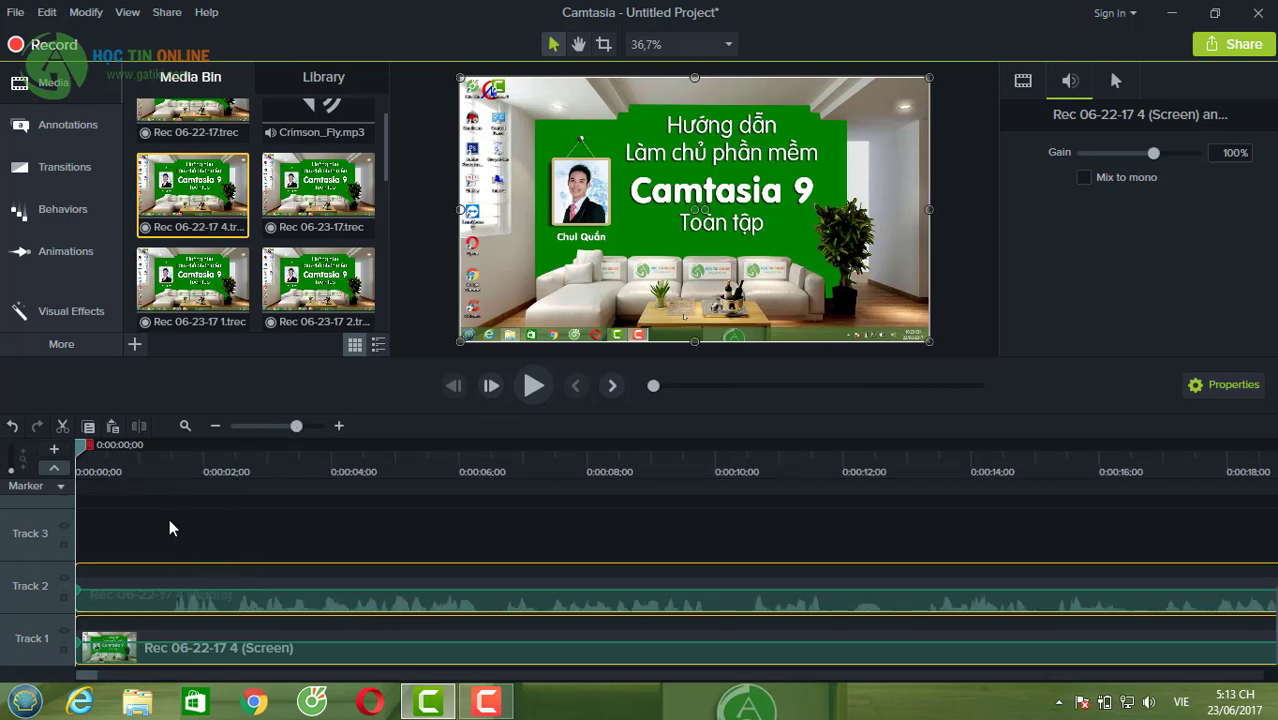
pyautogui.moveTo(84, 449); pyautogui.dragTo(177, 459)
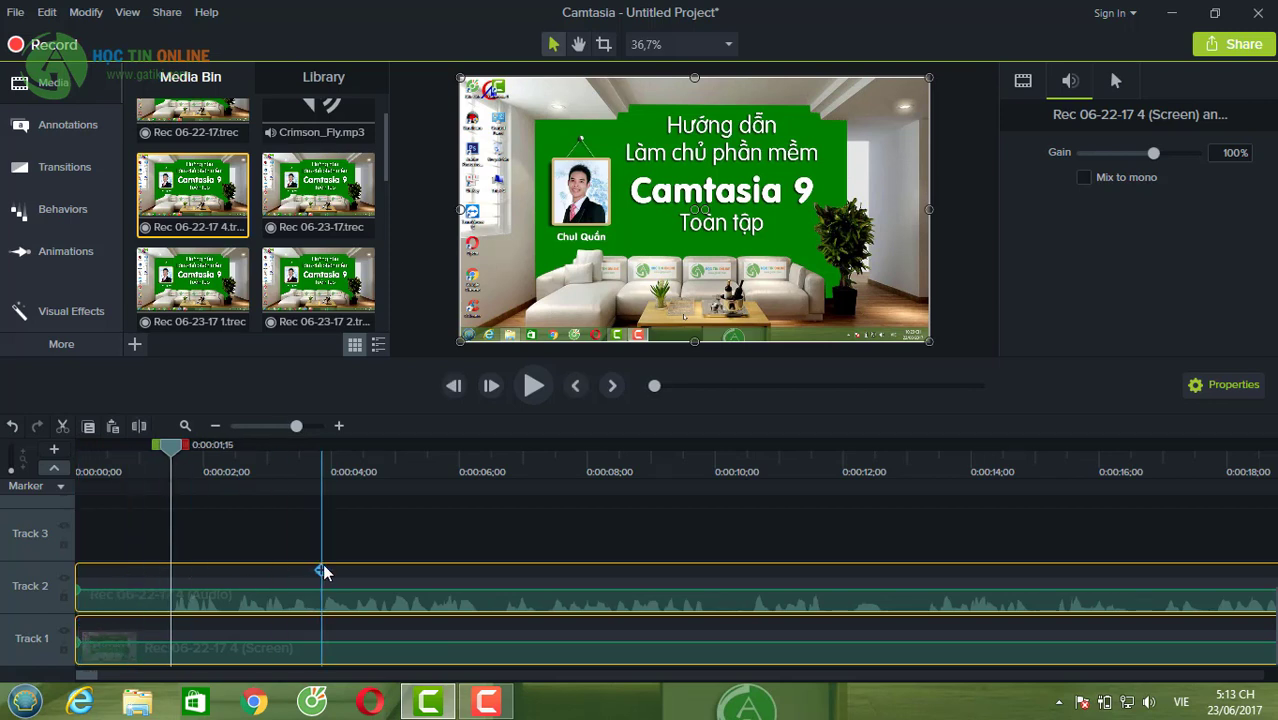
pyautogui.click(398, 648)
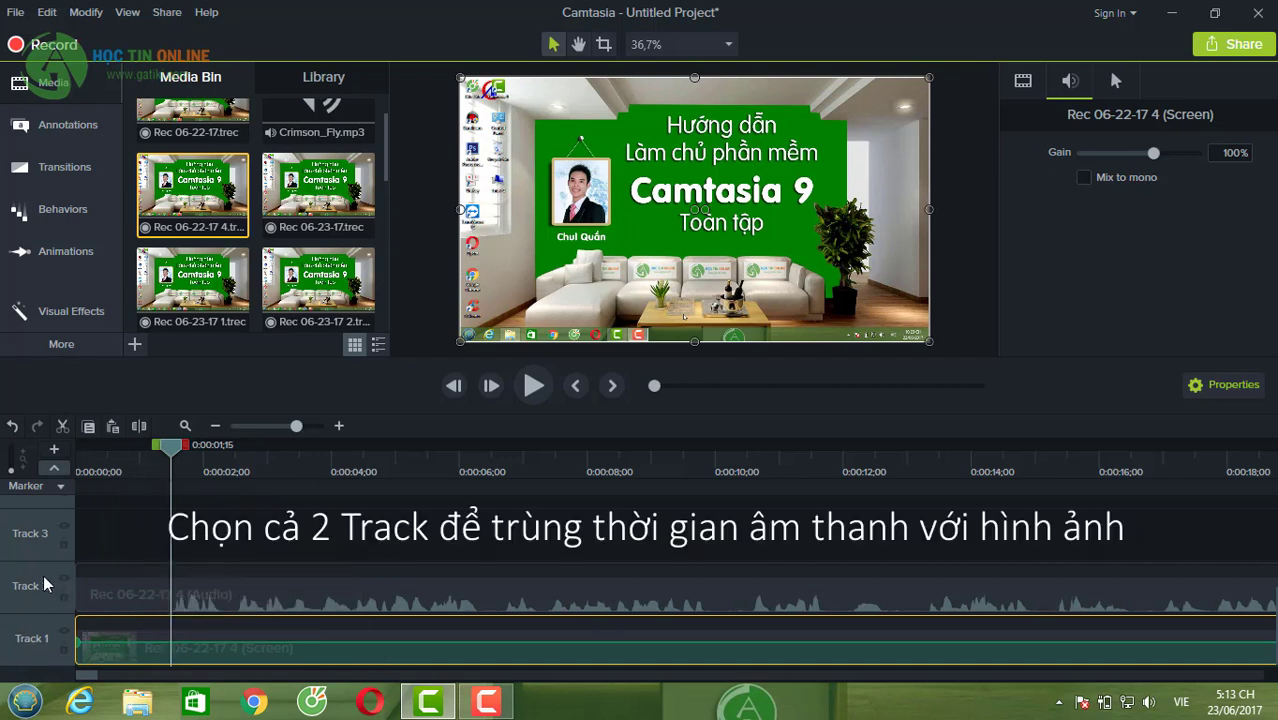
pyautogui.click(300, 581)
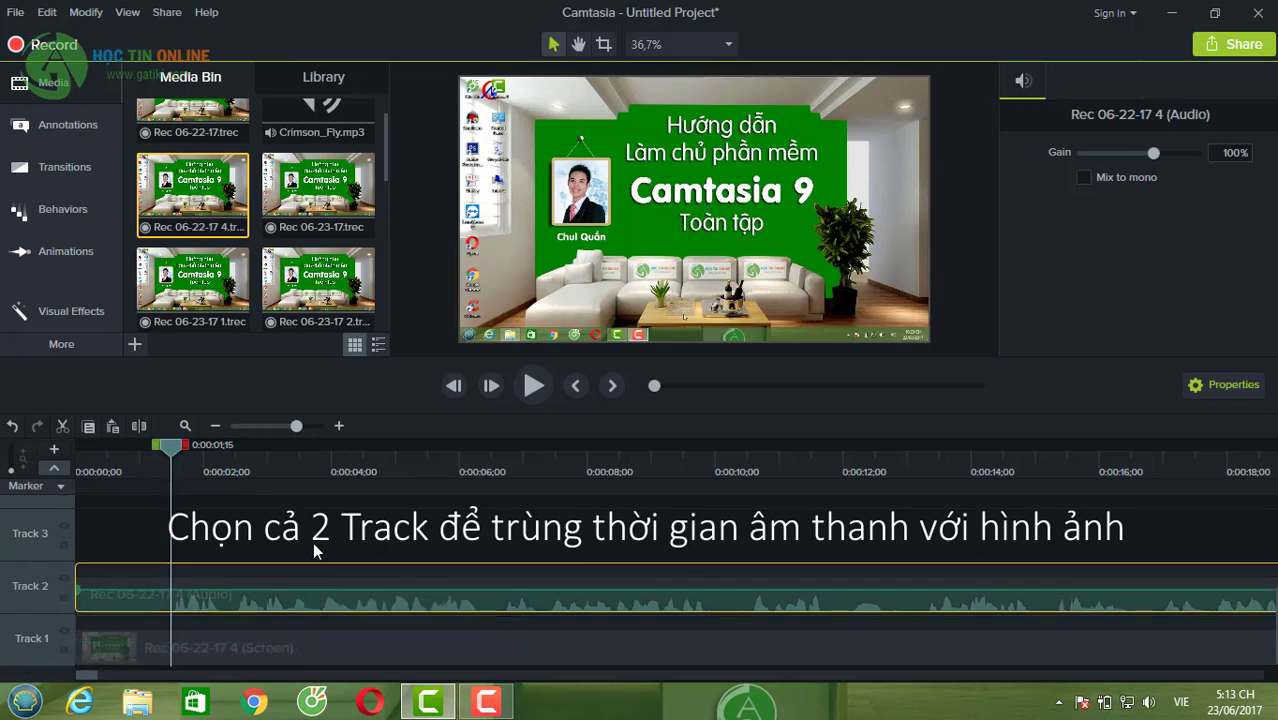
pyautogui.hotkey('ctrl', 'a')
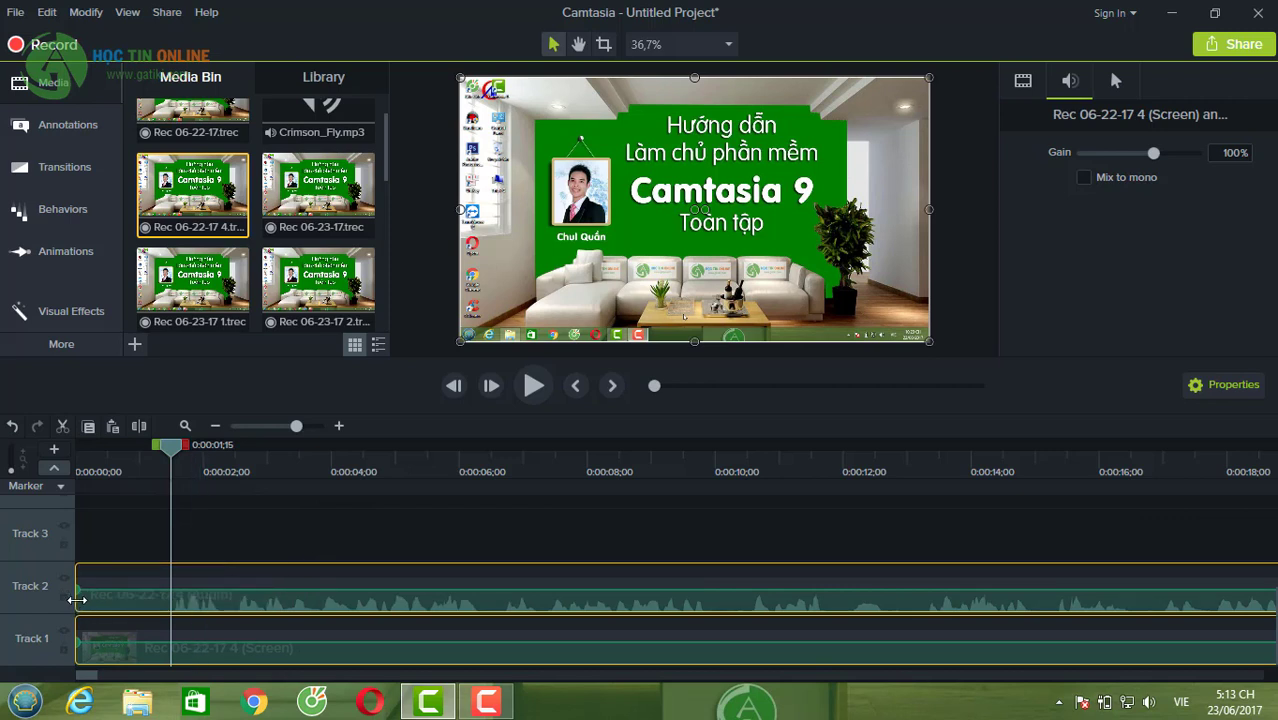
pyautogui.moveTo(77, 600)
pyautogui.mouseDown()
pyautogui.moveTo(175, 600)
pyautogui.moveTo(77, 600)
pyautogui.mouseUp()
pyautogui.doubleClick(127, 576)
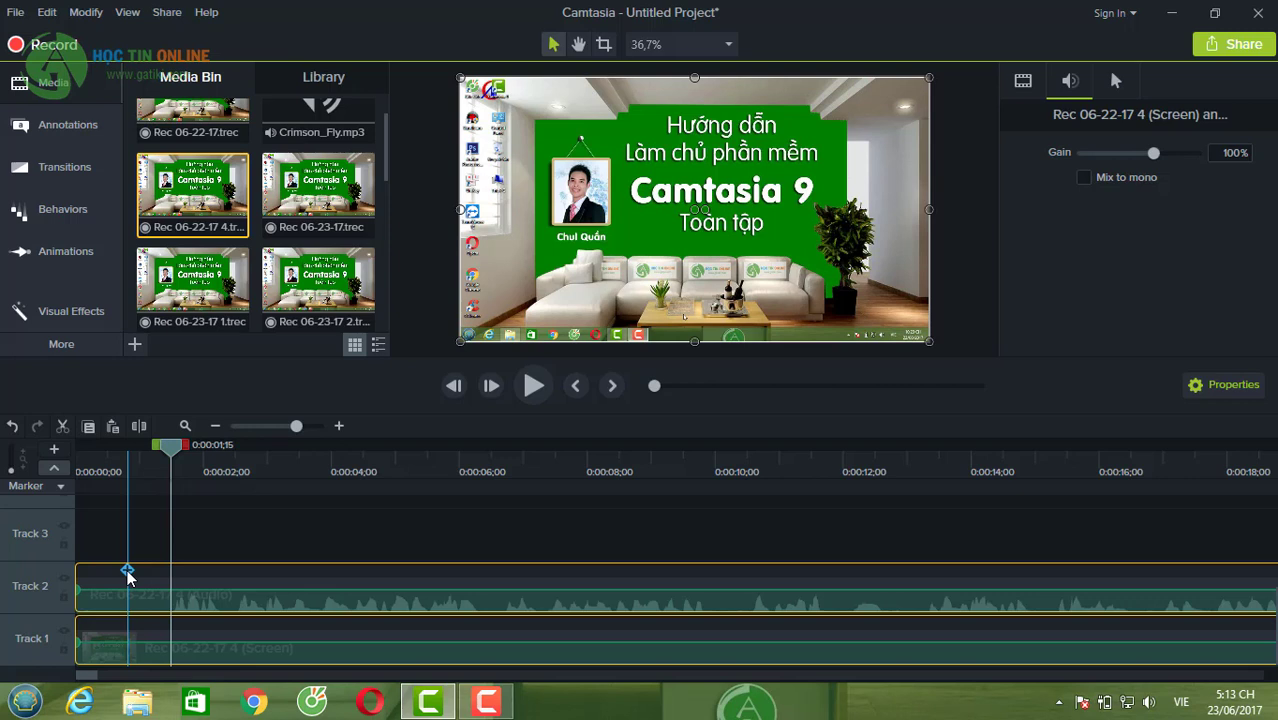
pyautogui.click(127, 573)
pyautogui.press('m')
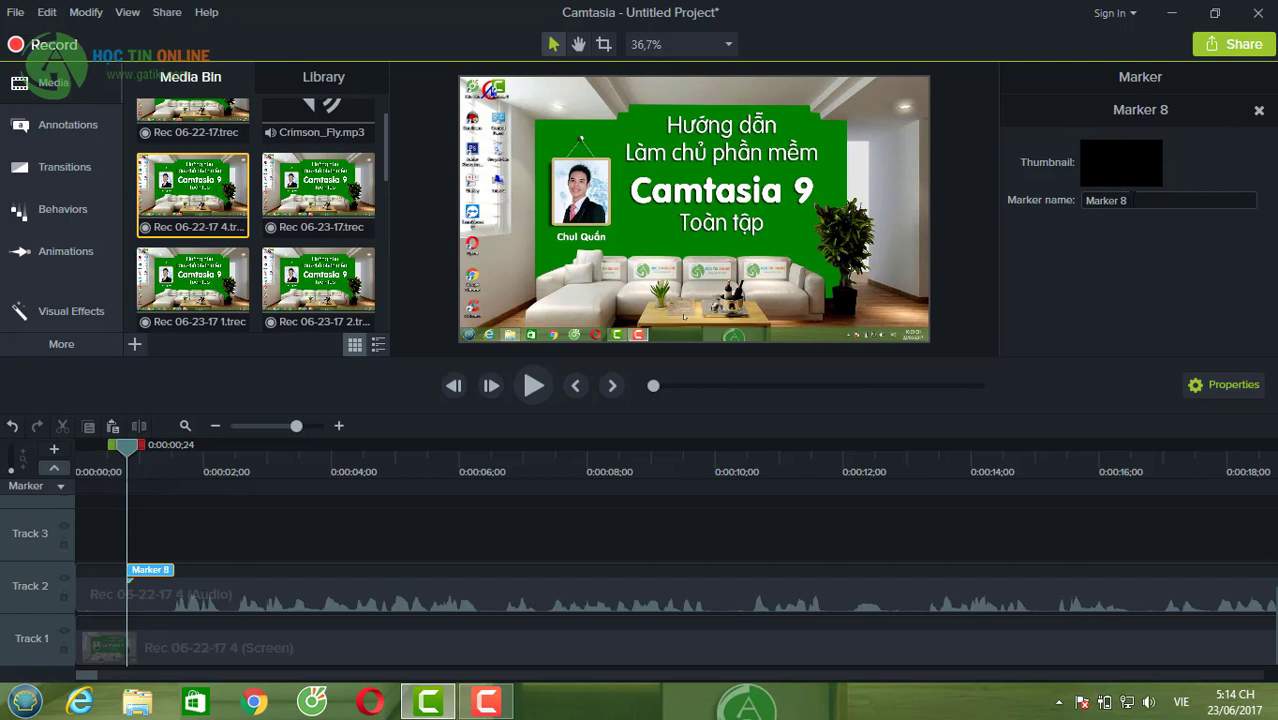
pyautogui.click(1259, 111)
# Trim the silent start of the audio and screen clips together up to 0:00:01;15, and shift both back to the timeline's beginning.
pyautogui.moveTo(127, 446)
pyautogui.mouseDown()
pyautogui.moveTo(108, 451)
pyautogui.moveTo(171, 451)
pyautogui.mouseUp()
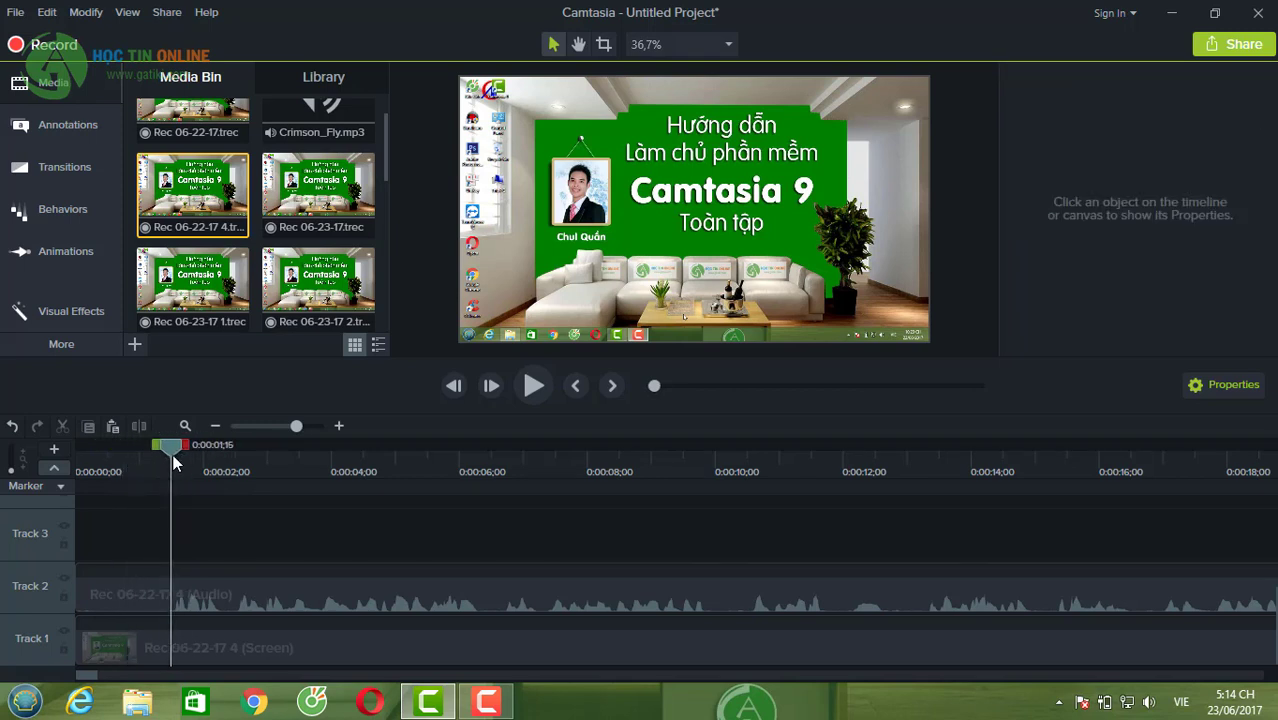
pyautogui.click(116, 605)
pyautogui.hotkey('ctrl', 'a')
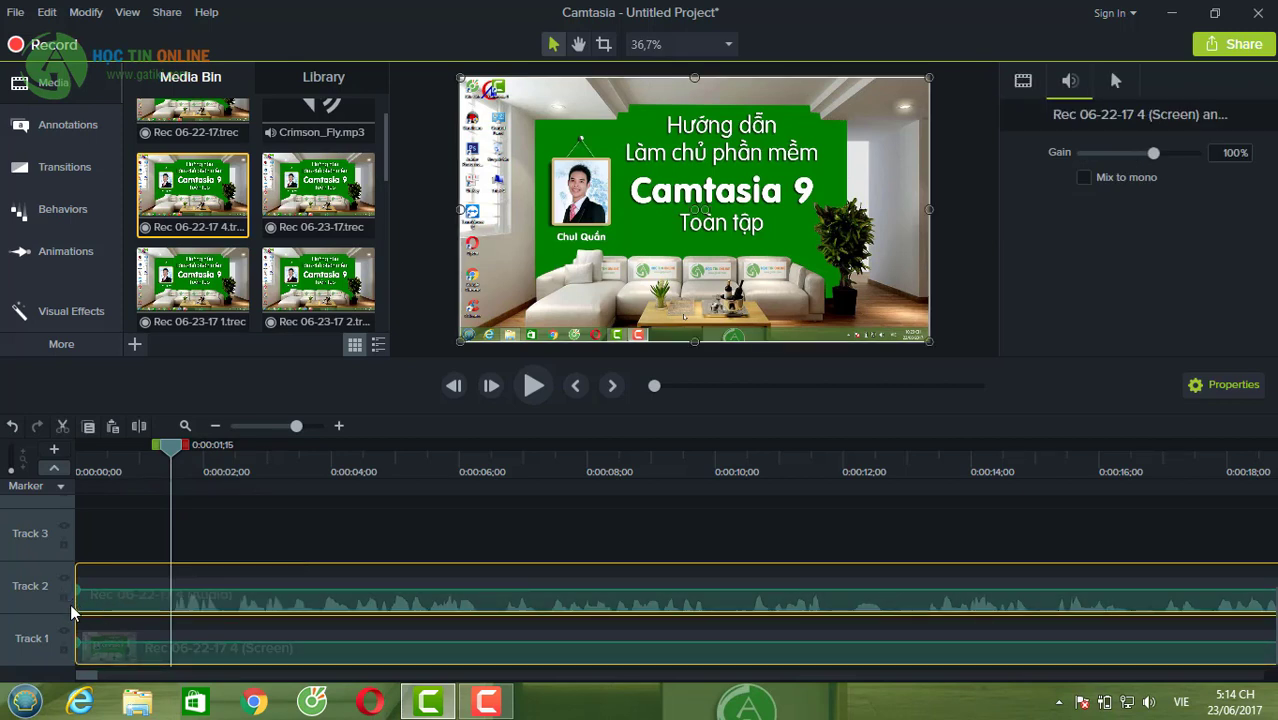
pyautogui.moveTo(77, 604); pyautogui.dragTo(171, 603)
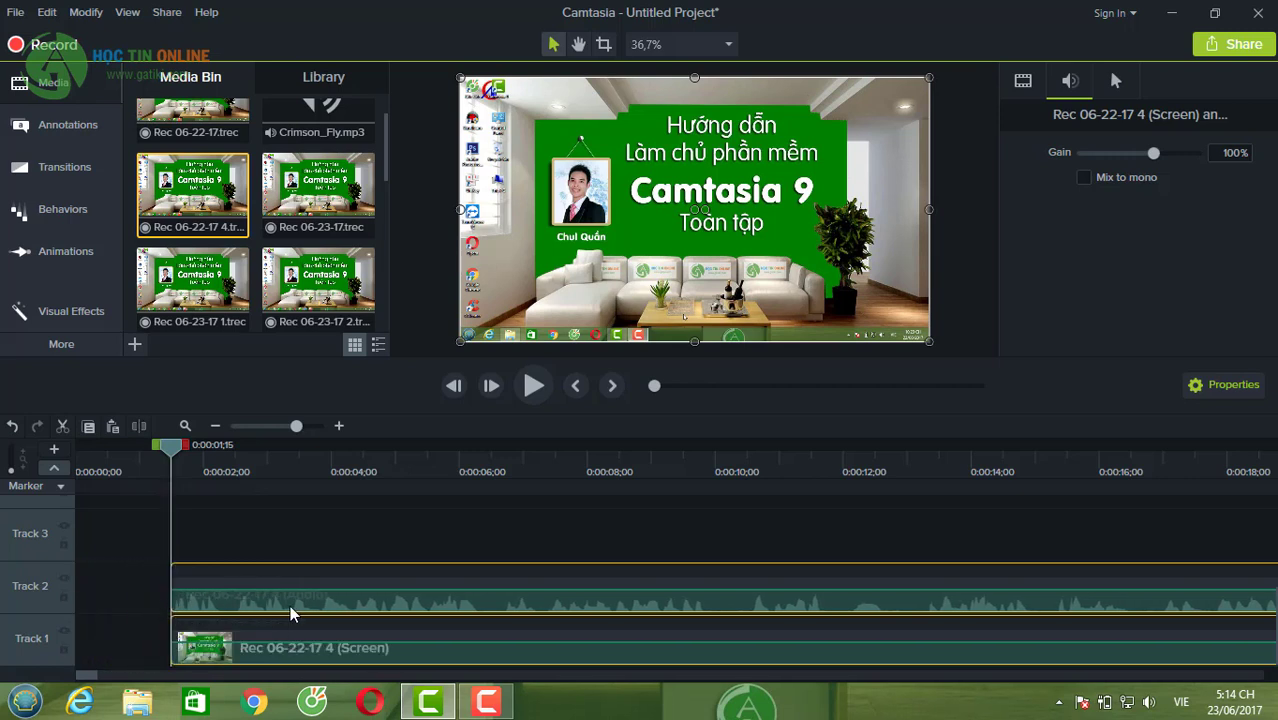
pyautogui.moveTo(283, 598); pyautogui.dragTo(182, 597)
# Play the opening of the trimmed clips from 0:00:00;00 to check the sound.
pyautogui.moveTo(168, 443); pyautogui.dragTo(80, 445)
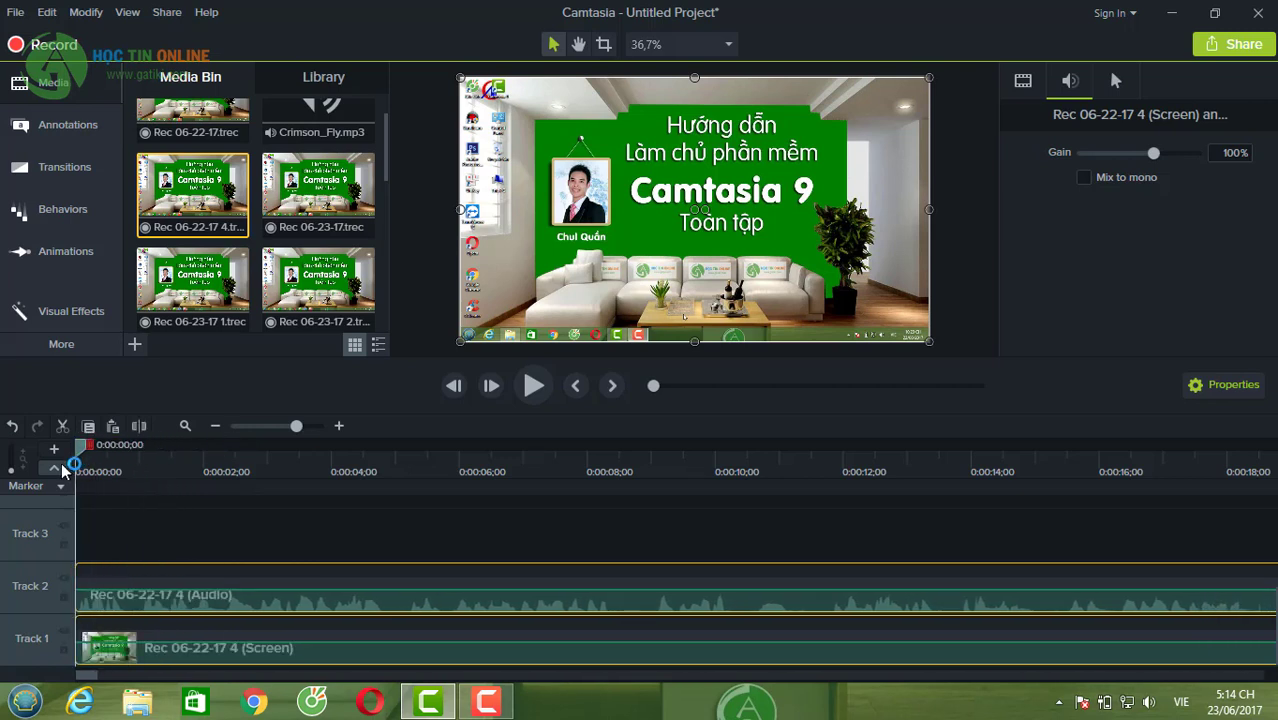
pyautogui.click(532, 388)
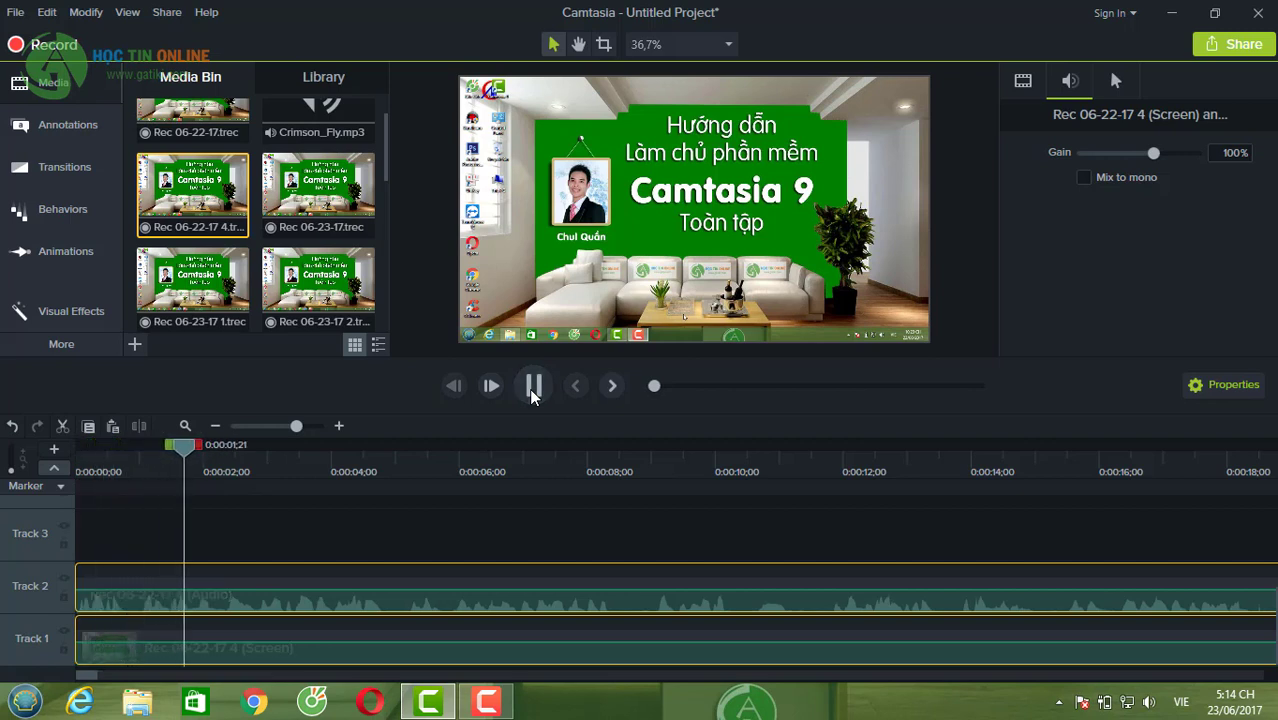
pyautogui.click(532, 387)
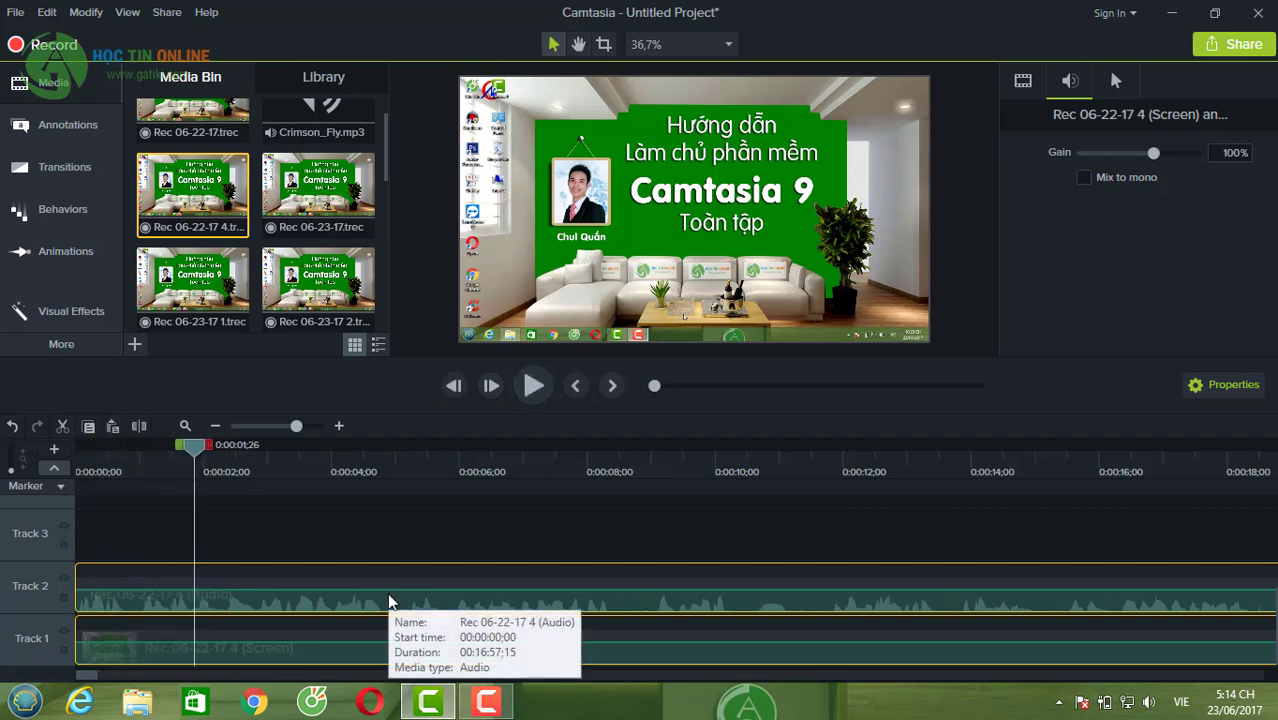
# Undo the trim and shift of both clips, and play the untrimmed opening from 0:00:00;00 for comparison.
pyautogui.hotkey('ctrl', 'z')
pyautogui.hotkey('ctrl', 'y')
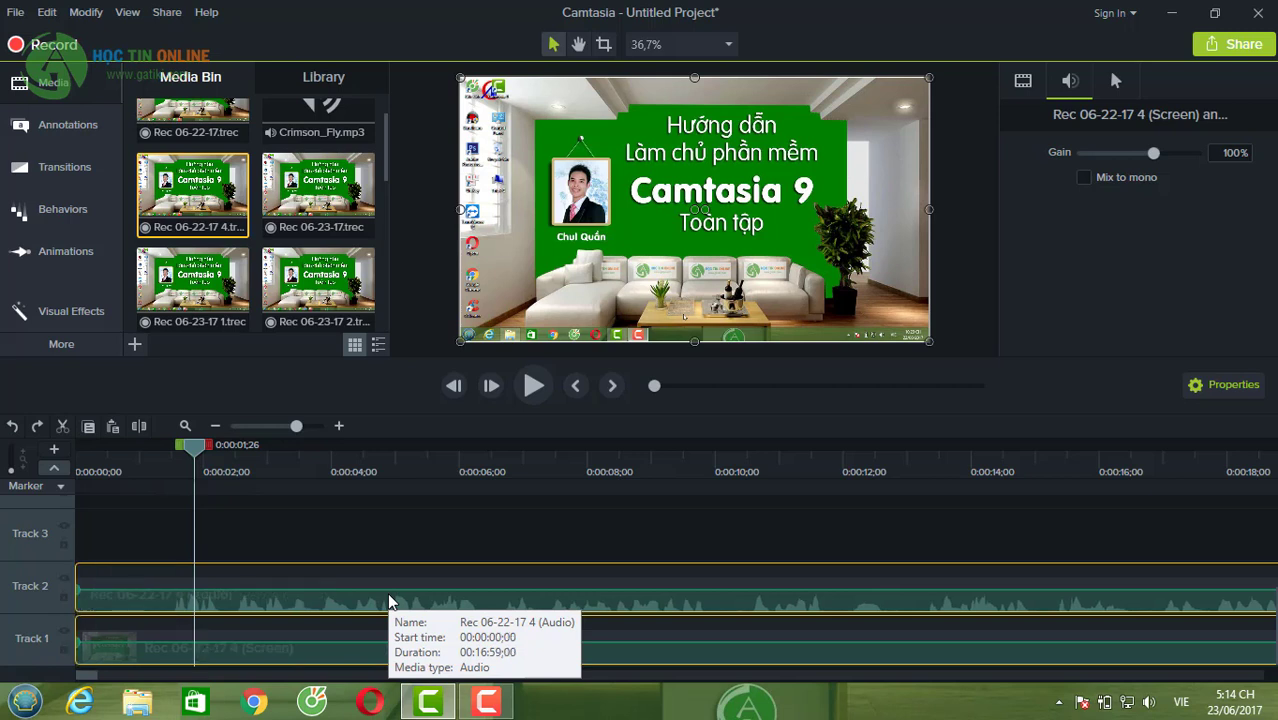
pyautogui.moveTo(197, 453); pyautogui.dragTo(80, 450)
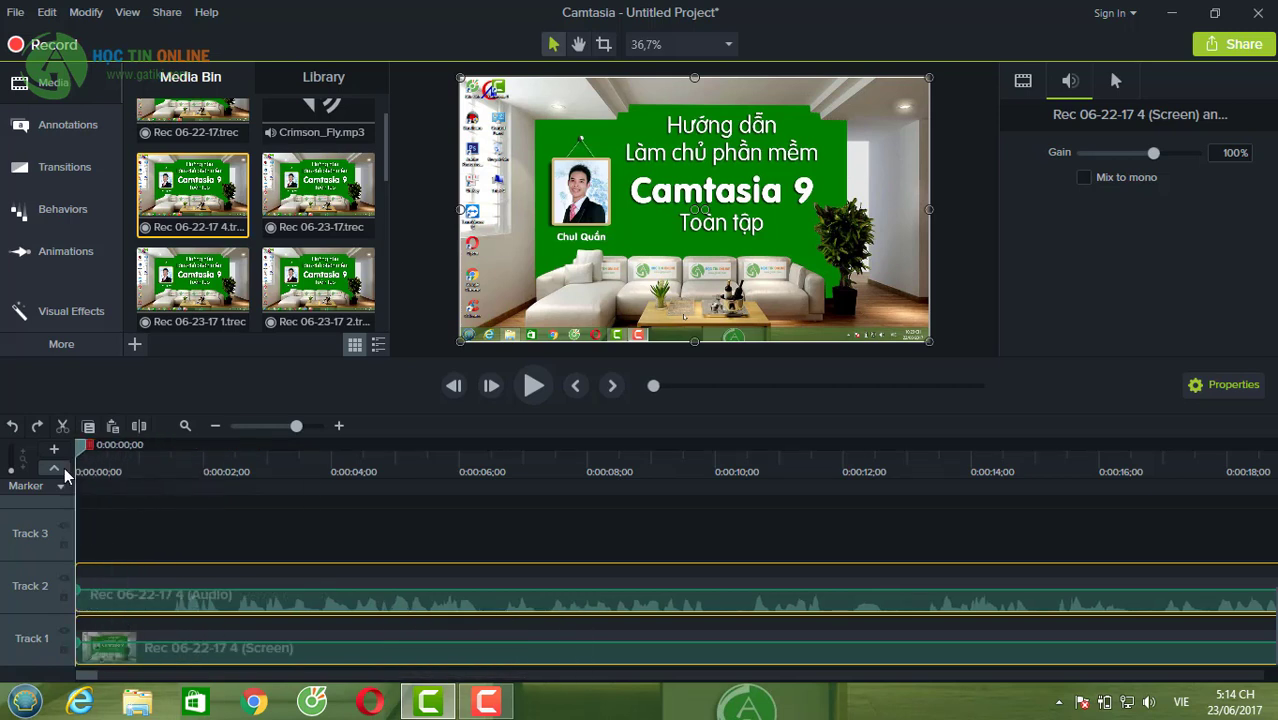
pyautogui.click(527, 390)
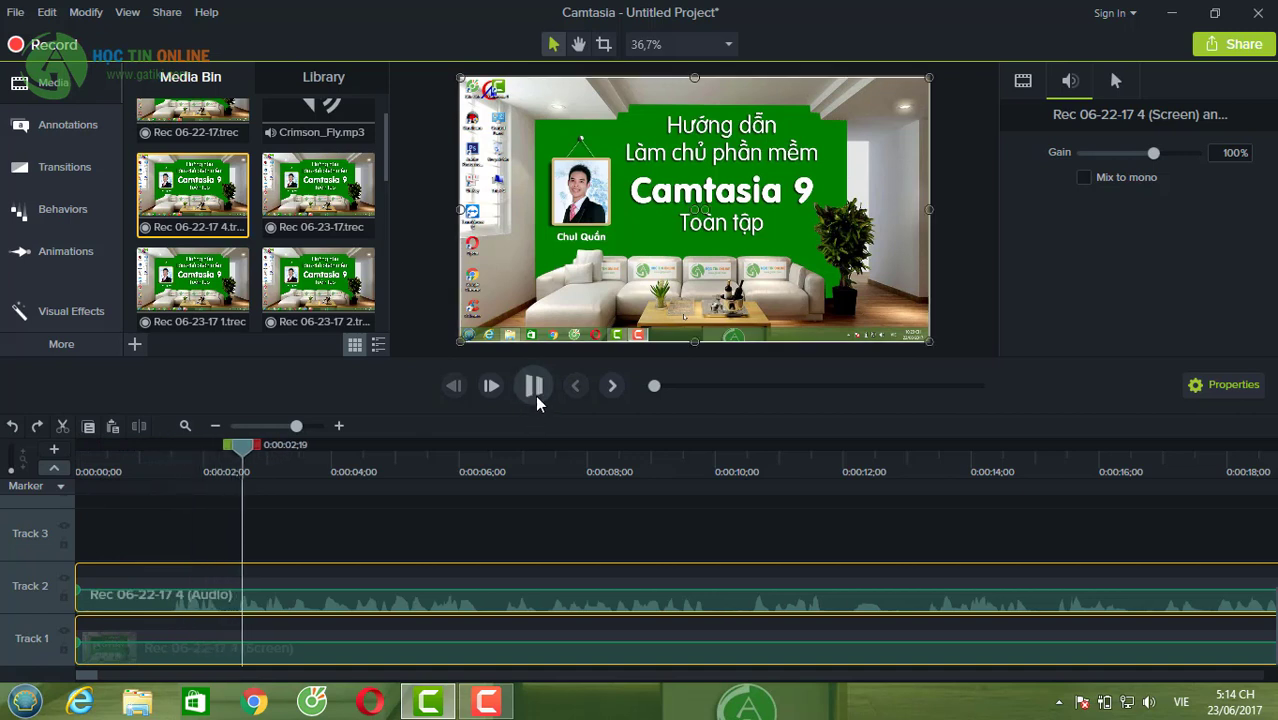
pyautogui.click(534, 395)
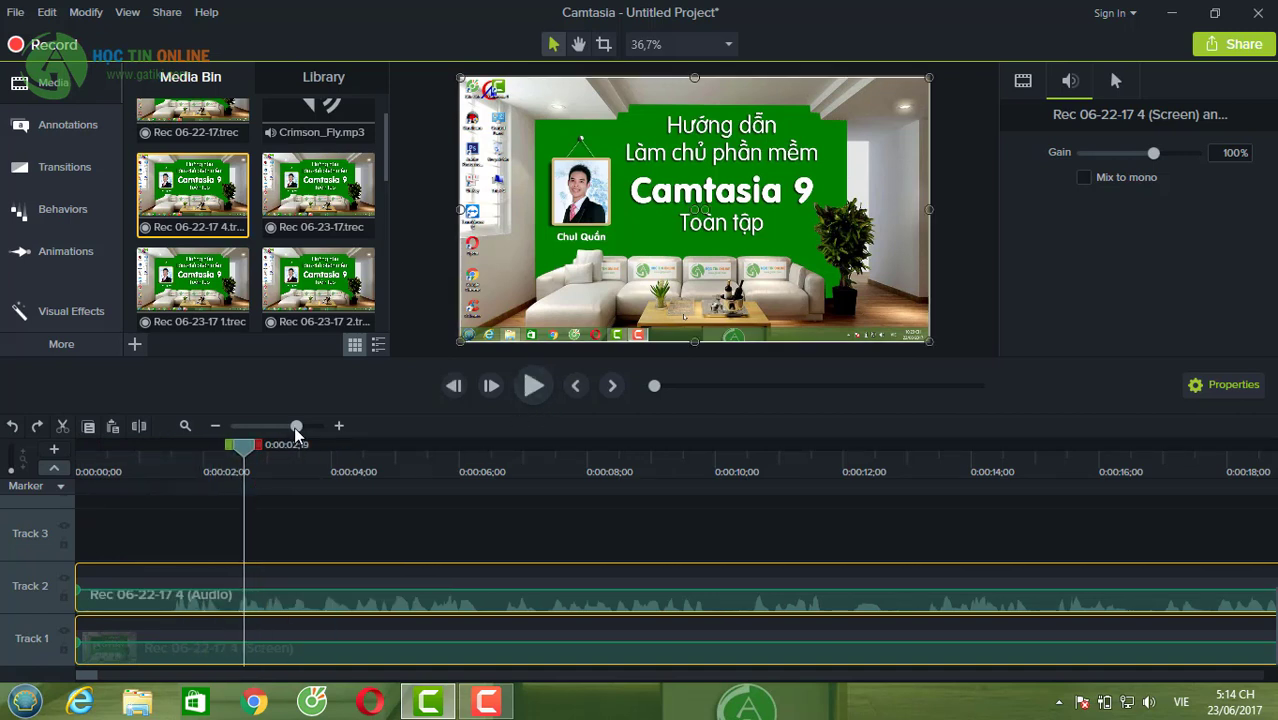
# Move the playhead to 0:16:56;08, where the speech stops near the end of the audio and screen clips.
pyautogui.moveTo(295, 425); pyautogui.dragTo(259, 427)
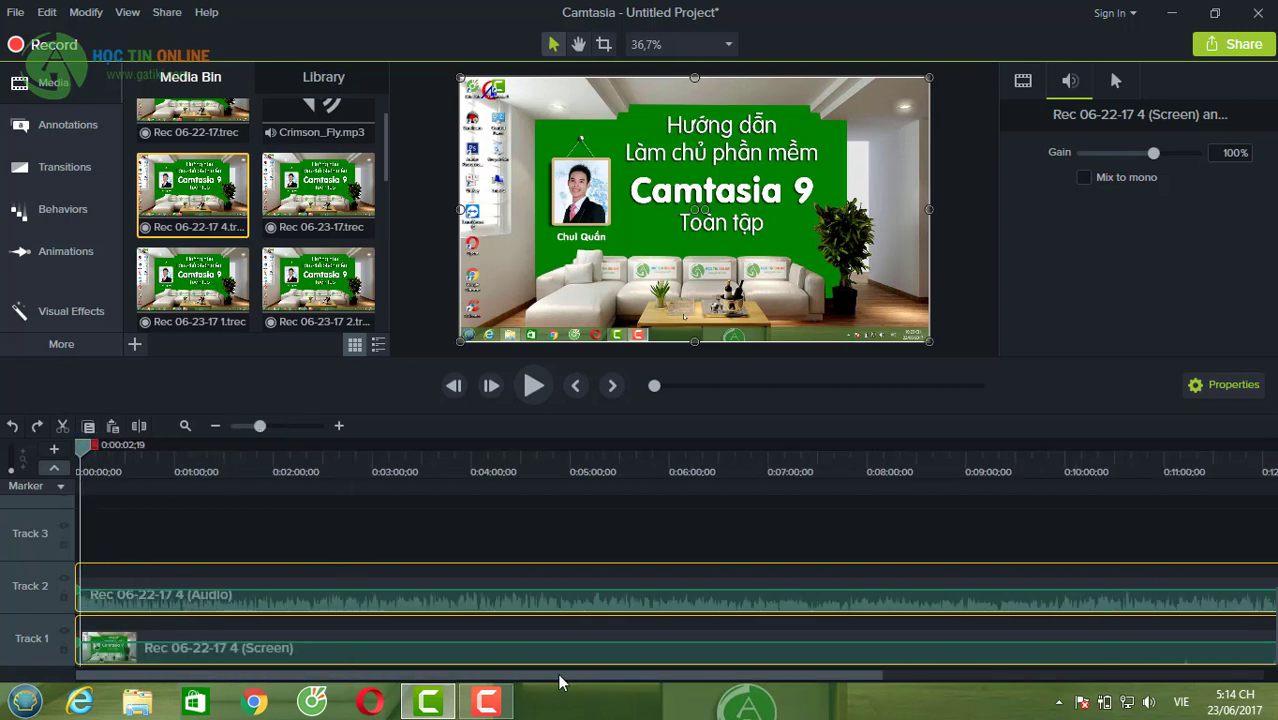
pyautogui.moveTo(650, 682); pyautogui.dragTo(1030, 676)
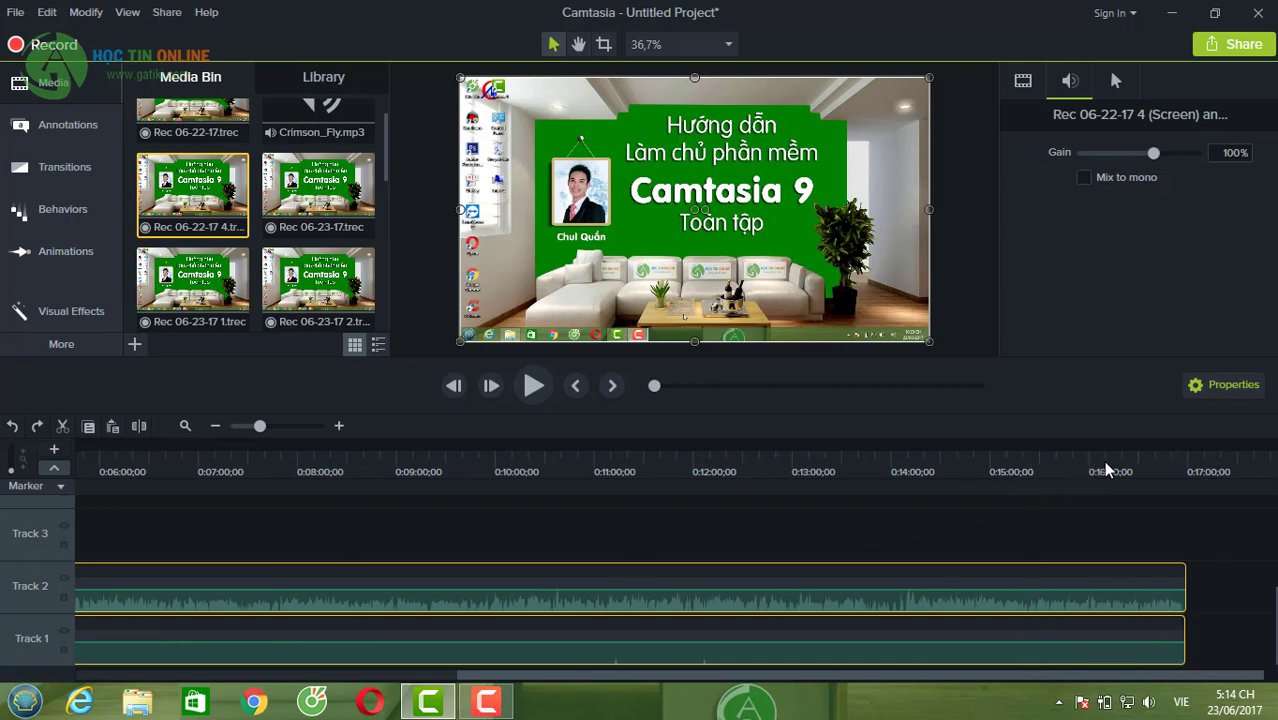
pyautogui.click(1150, 463)
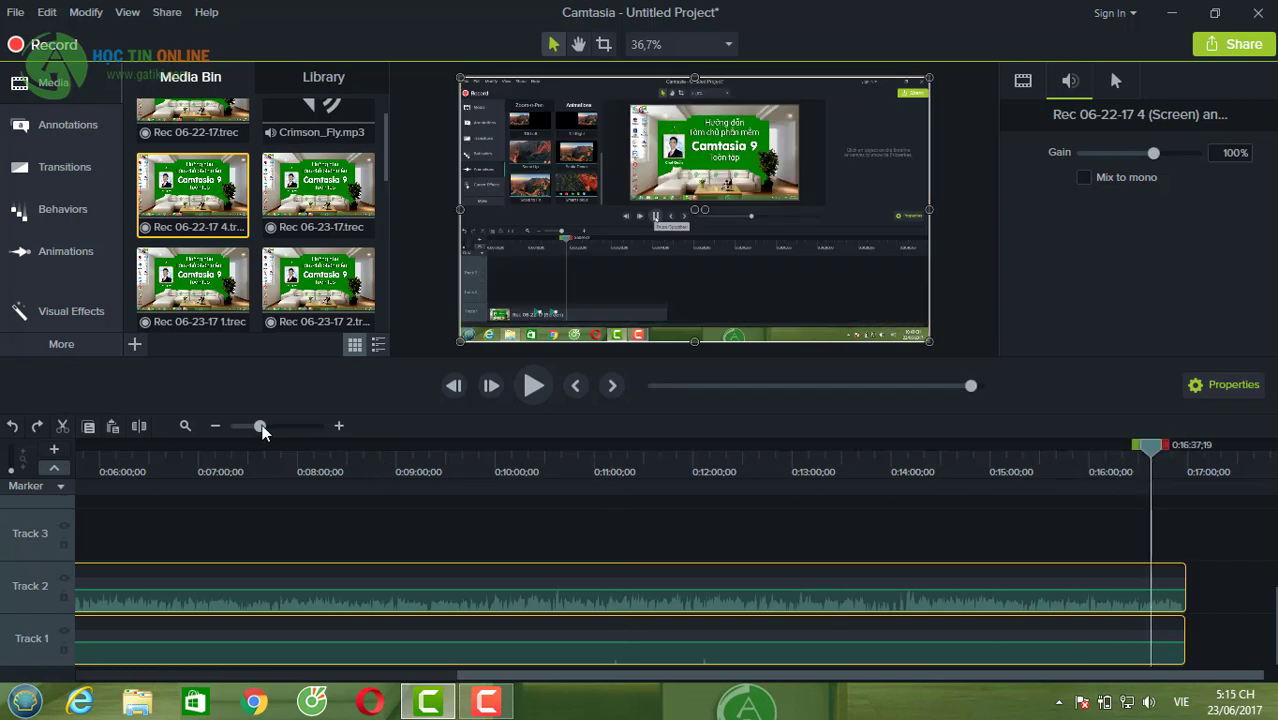
pyautogui.moveTo(262, 423); pyautogui.dragTo(286, 420)
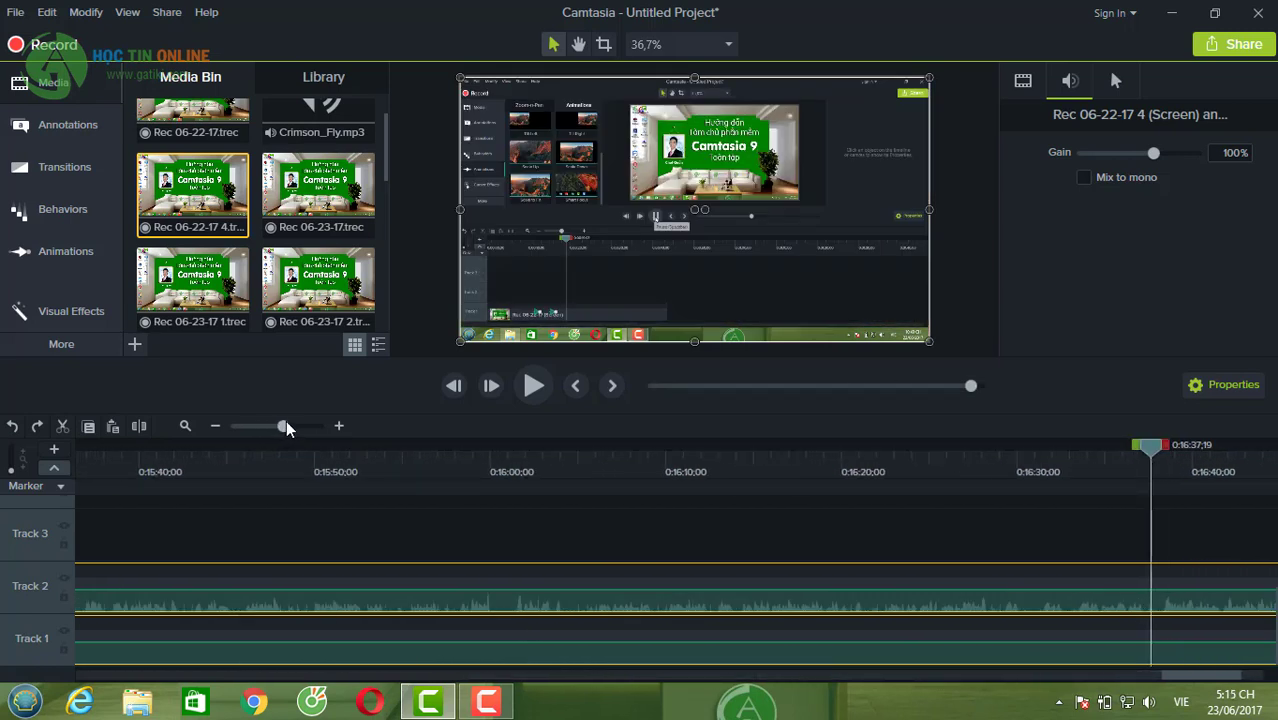
pyautogui.moveTo(1211, 678); pyautogui.dragTo(1246, 678)
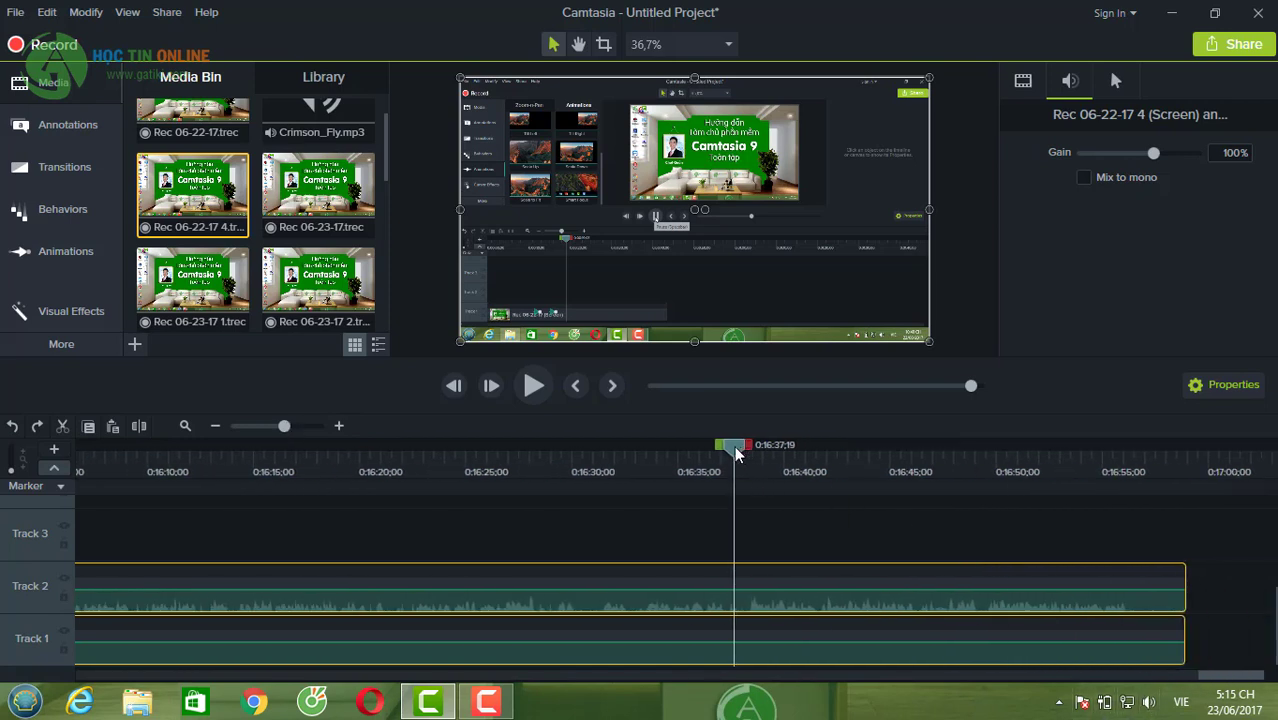
pyautogui.moveTo(737, 450); pyautogui.dragTo(1129, 474)
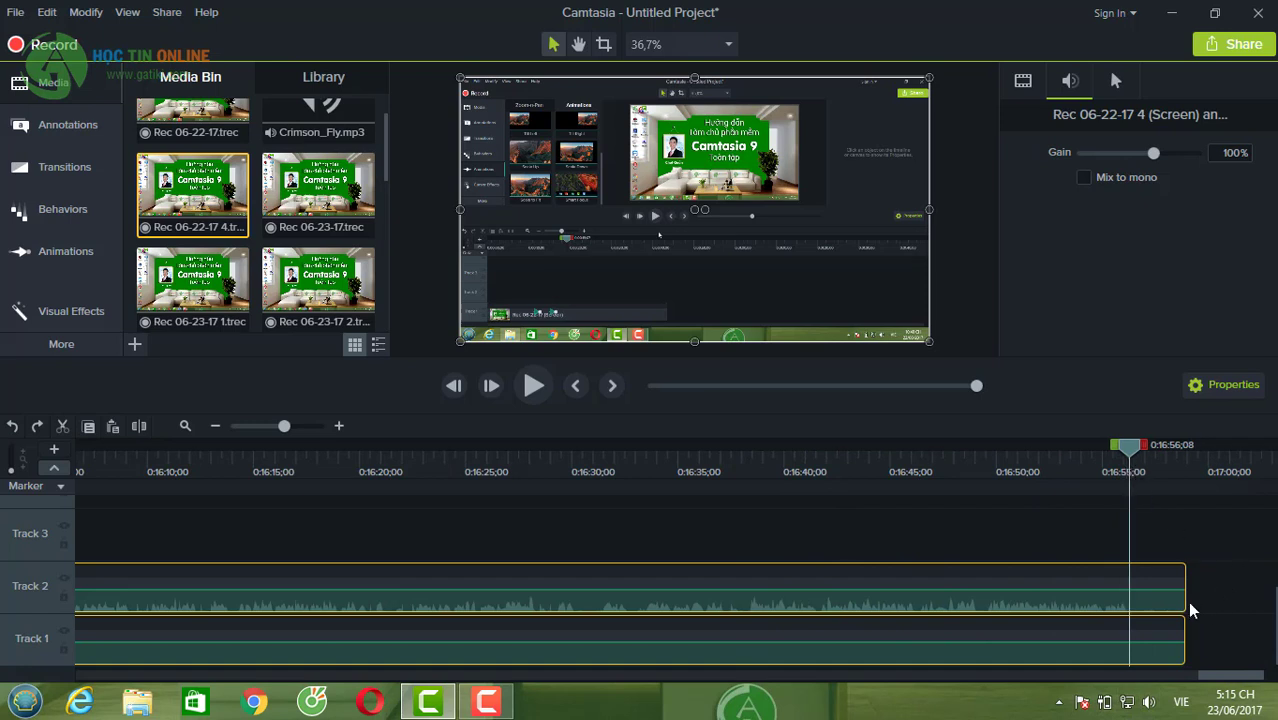
# Trim the ends of the audio and screen clips back to the playhead at 0:16:56;08, aligning both clip ends exactly.
pyautogui.moveTo(1185, 598); pyautogui.dragTo(1135, 595)
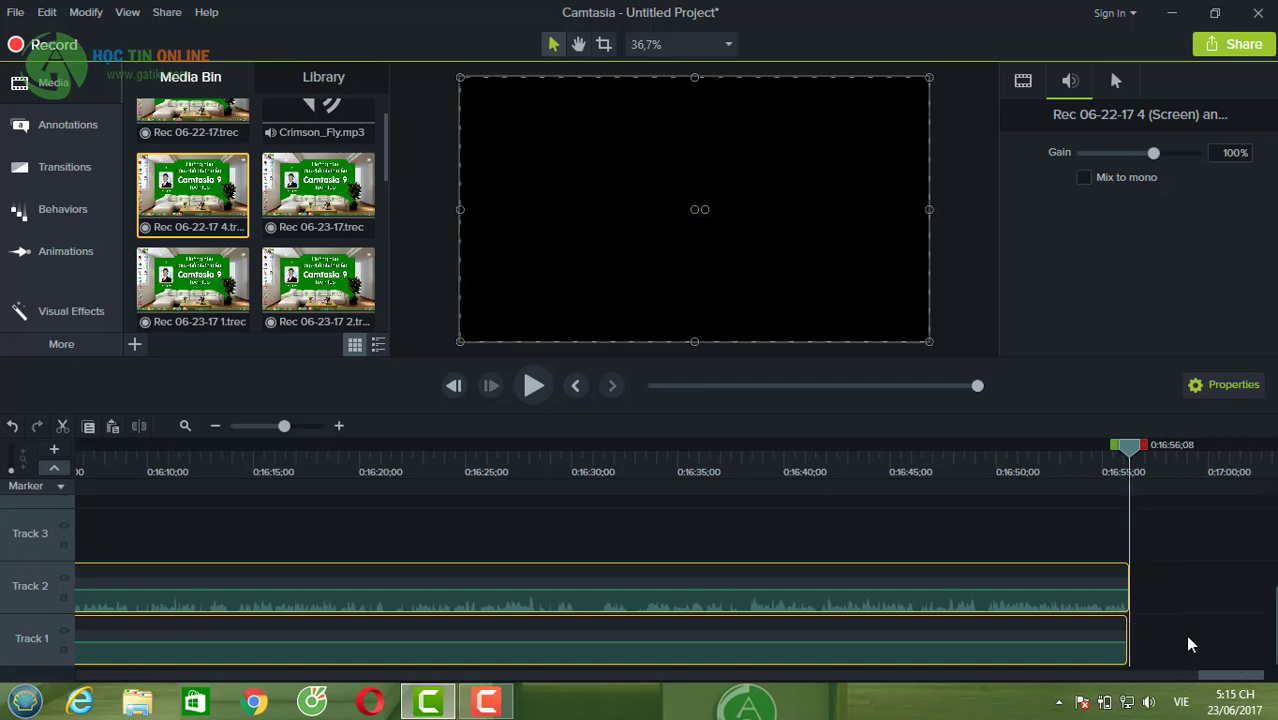
pyautogui.click(1126, 647)
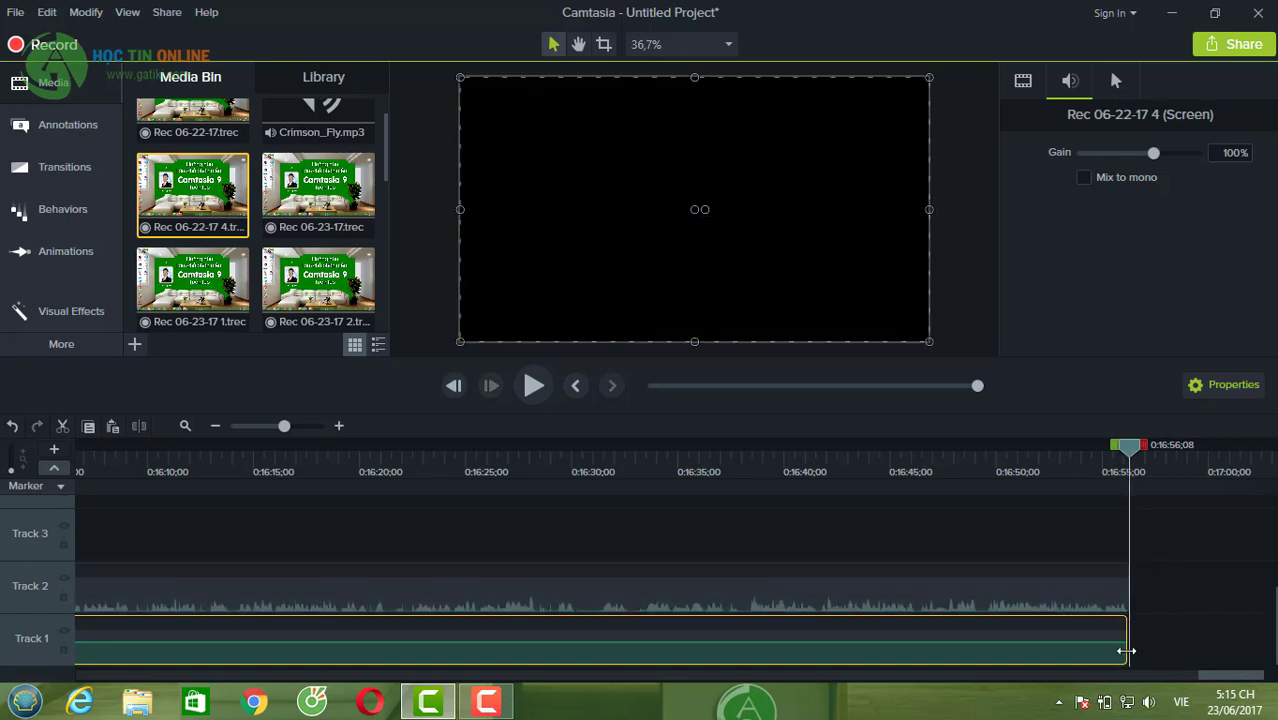
pyautogui.moveTo(1126, 650); pyautogui.dragTo(1129, 648)
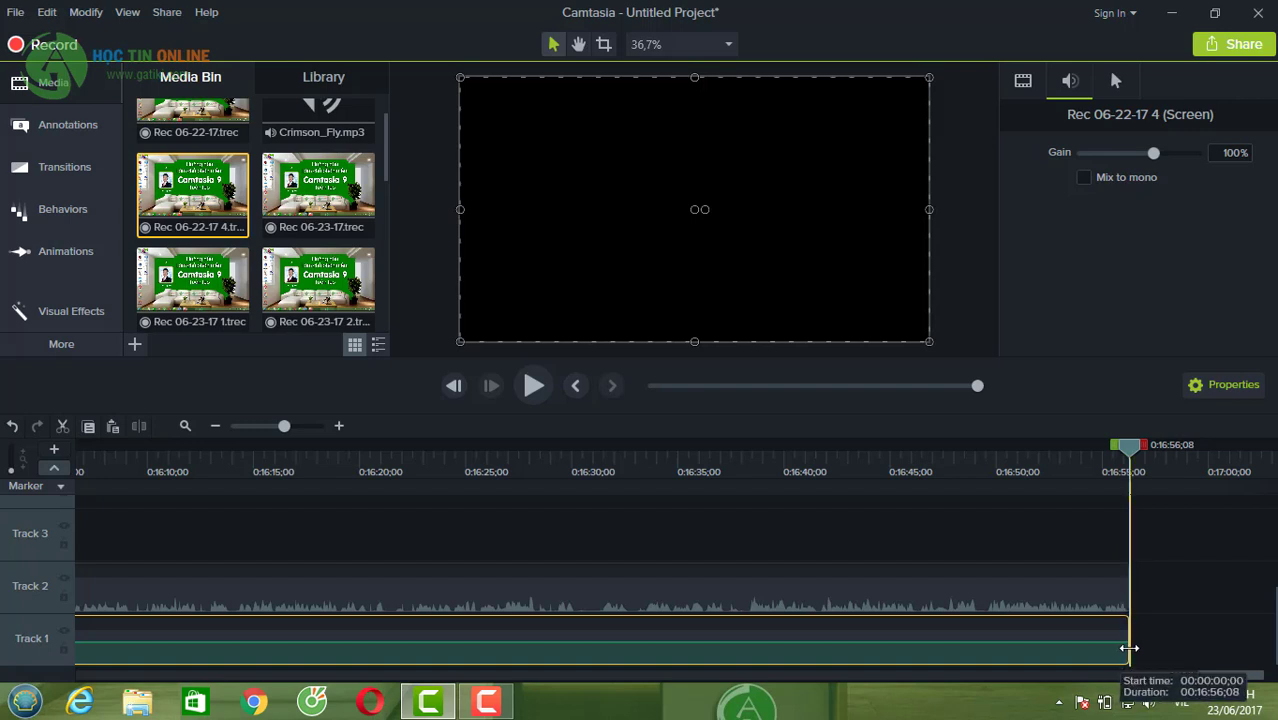
# Play the recording from 0:02:06;17 to 0:02:08;09, and split the audio and screen clips together at that point.
pyautogui.moveTo(1137, 462); pyautogui.dragTo(745, 490)
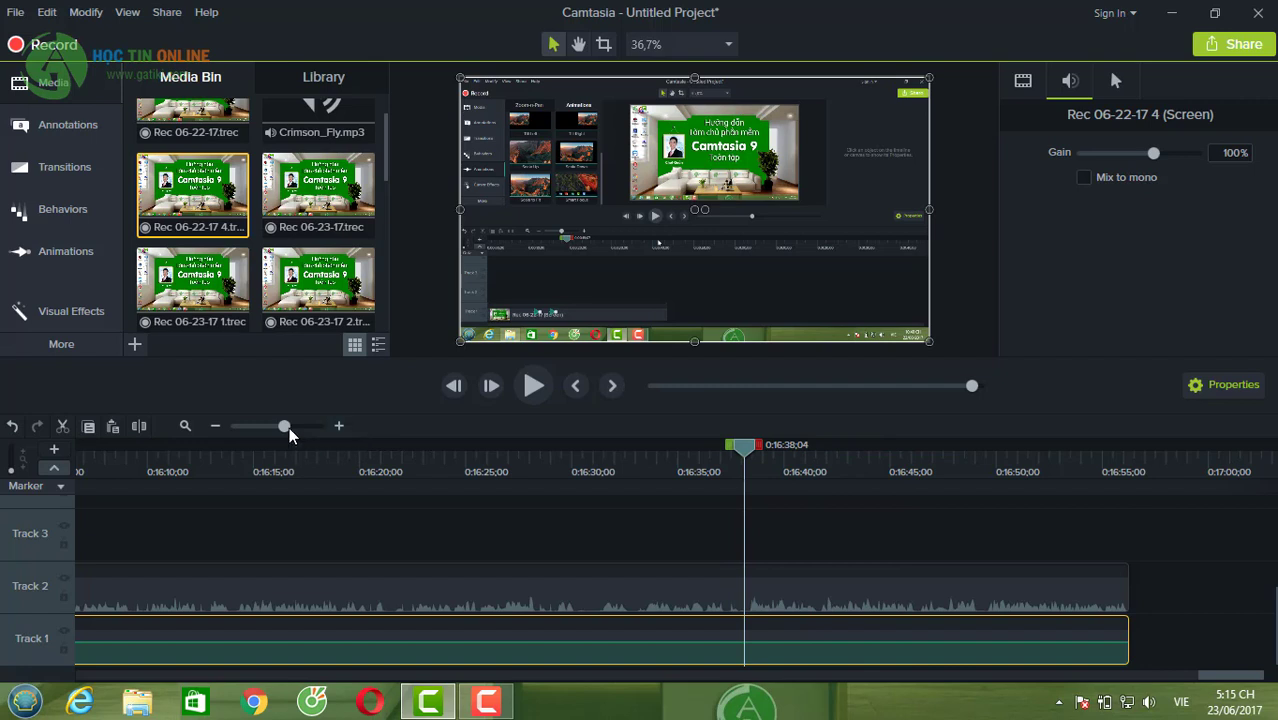
pyautogui.moveTo(283, 426); pyautogui.dragTo(265, 426)
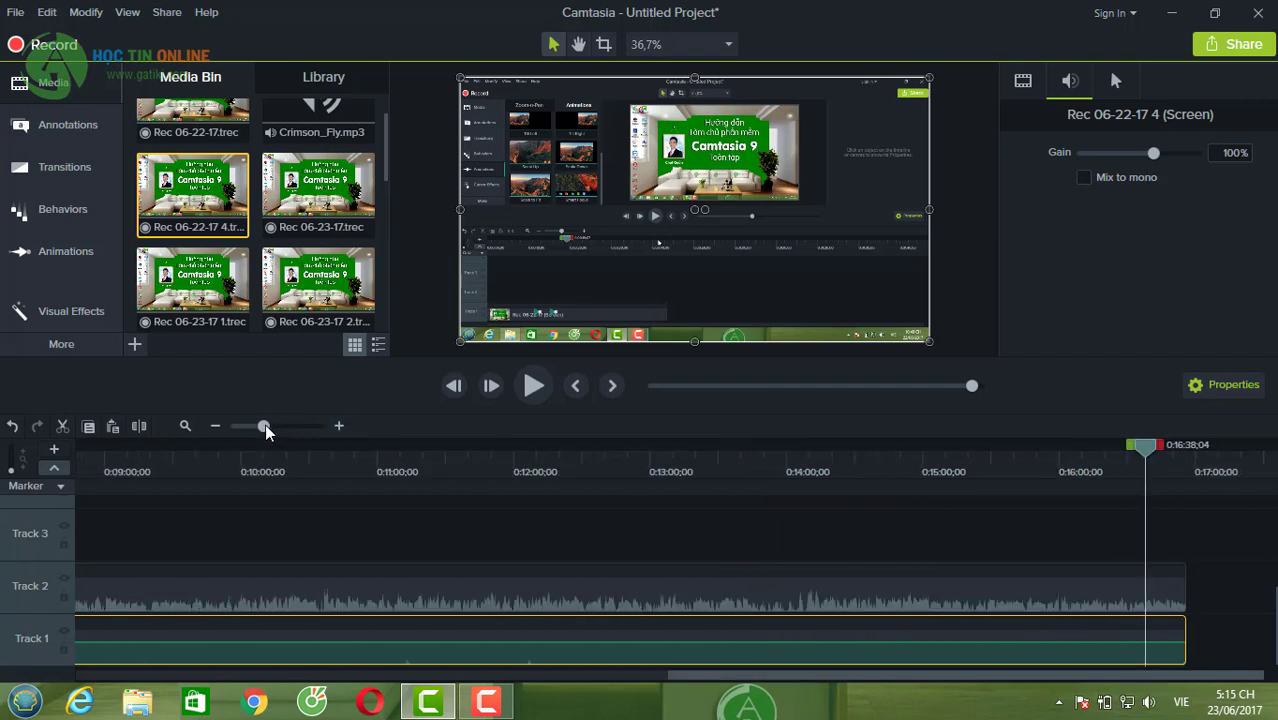
pyautogui.moveTo(703, 672); pyautogui.dragTo(105, 680)
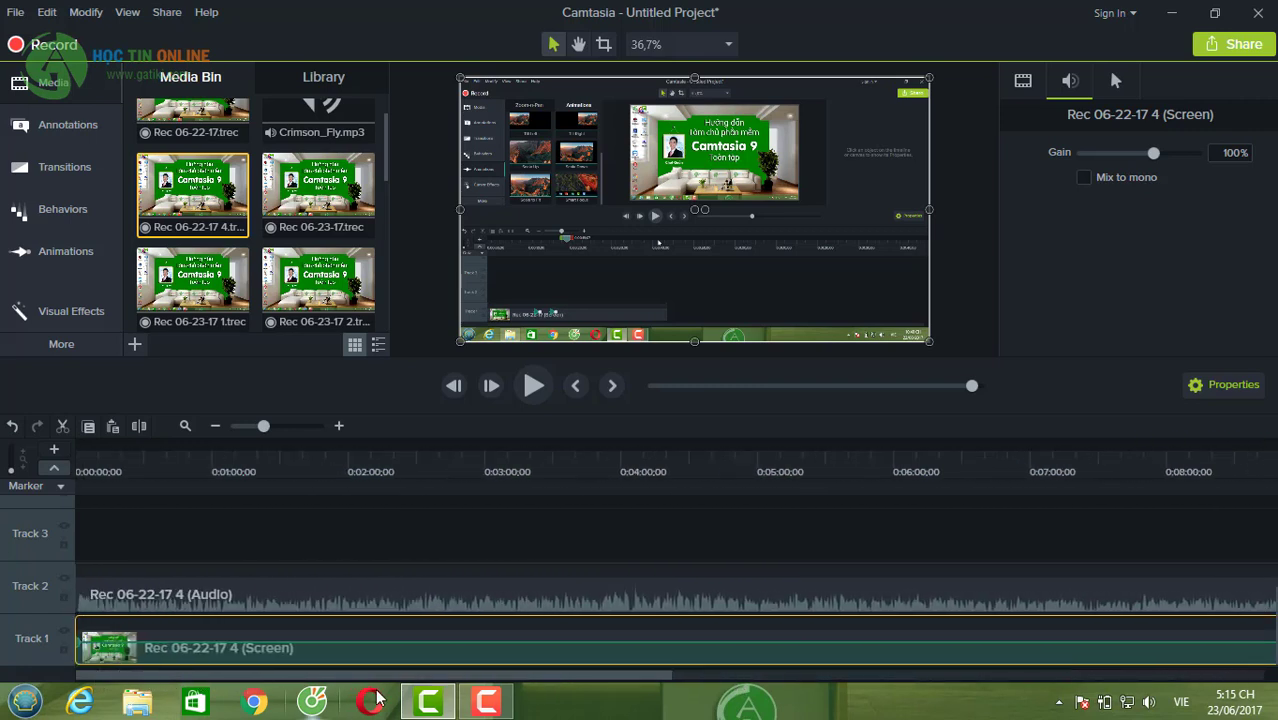
pyautogui.moveTo(336, 459); pyautogui.dragTo(346, 455)
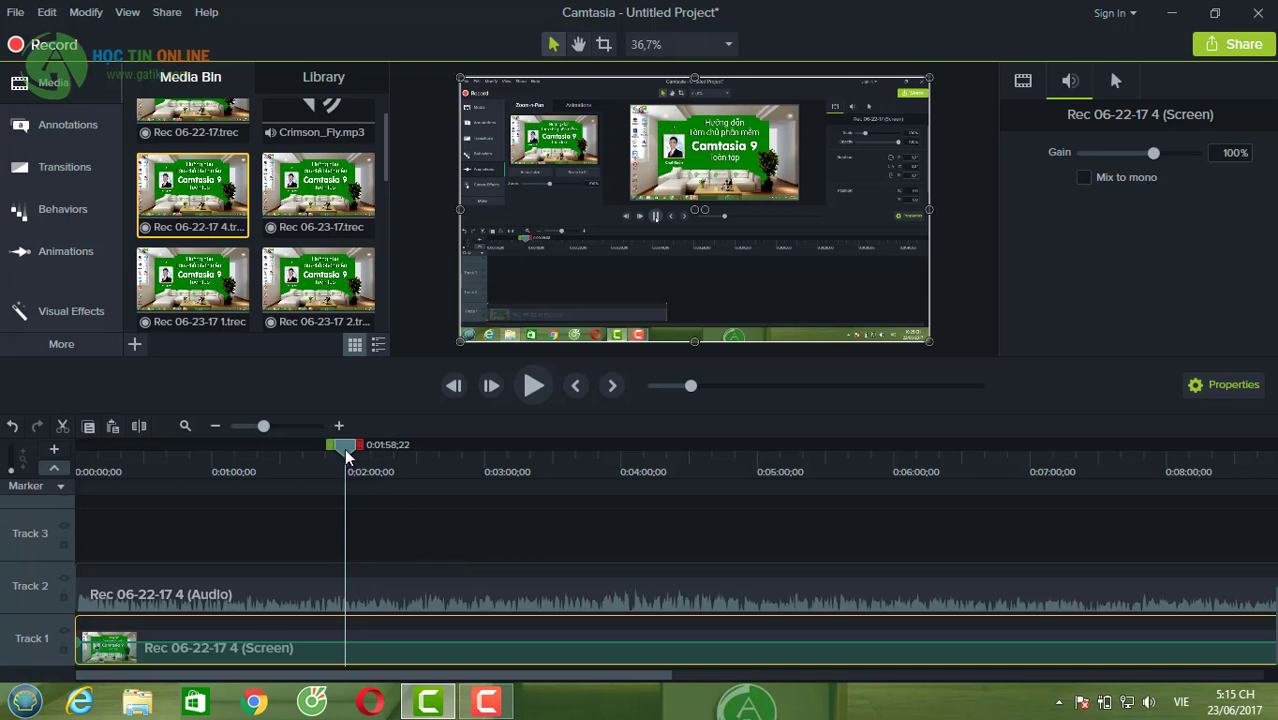
pyautogui.moveTo(346, 452)
pyautogui.mouseDown()
pyautogui.moveTo(378, 454)
pyautogui.moveTo(342, 454)
pyautogui.moveTo(362, 454)
pyautogui.mouseUp()
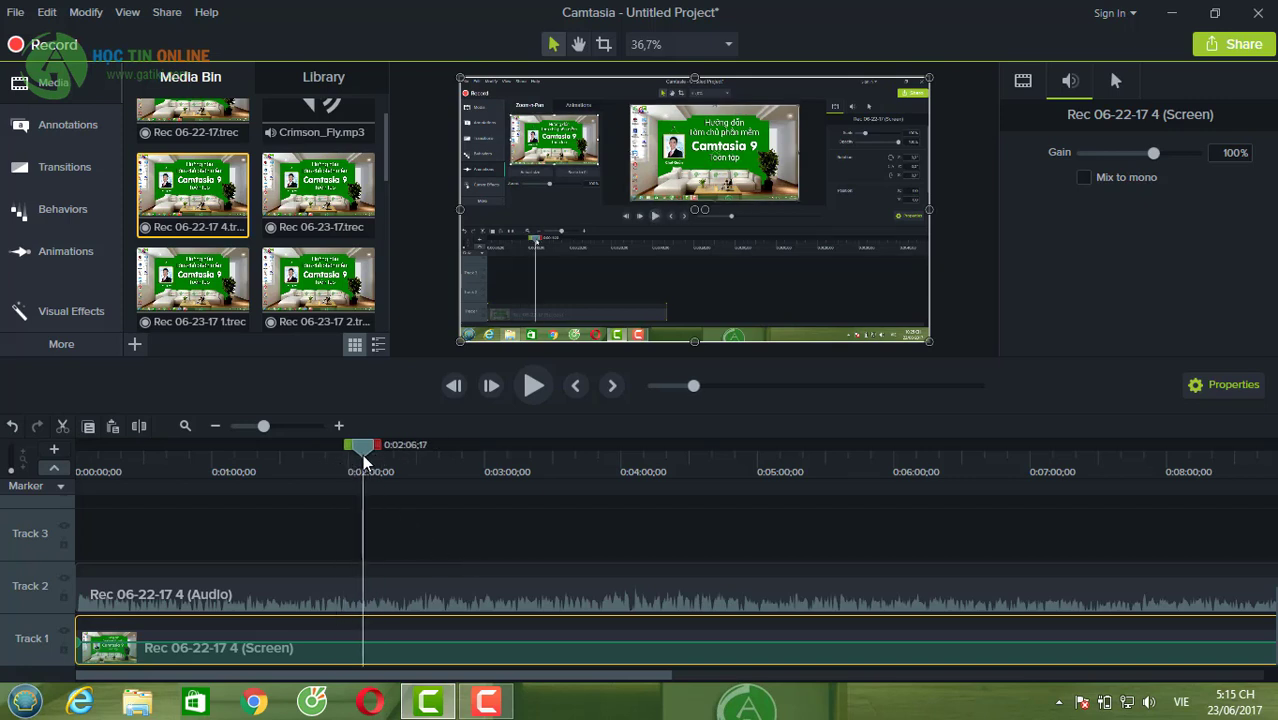
pyautogui.click(533, 386)
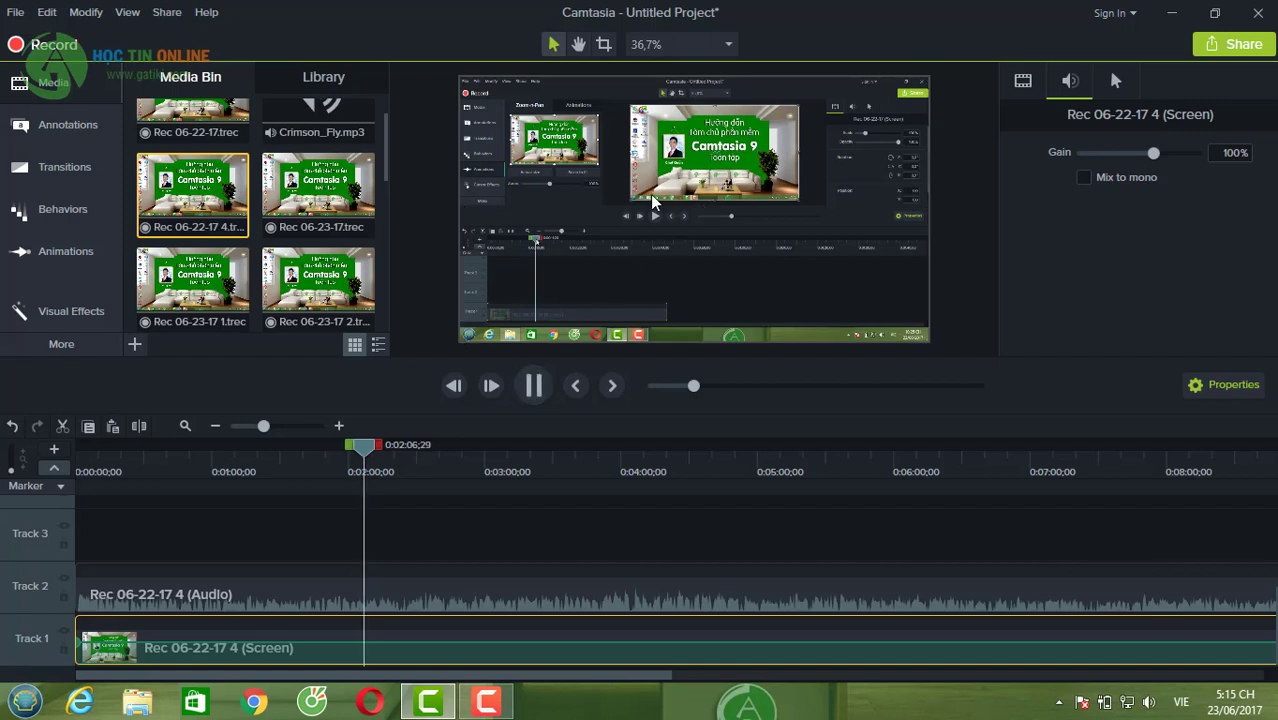
pyautogui.click(533, 386)
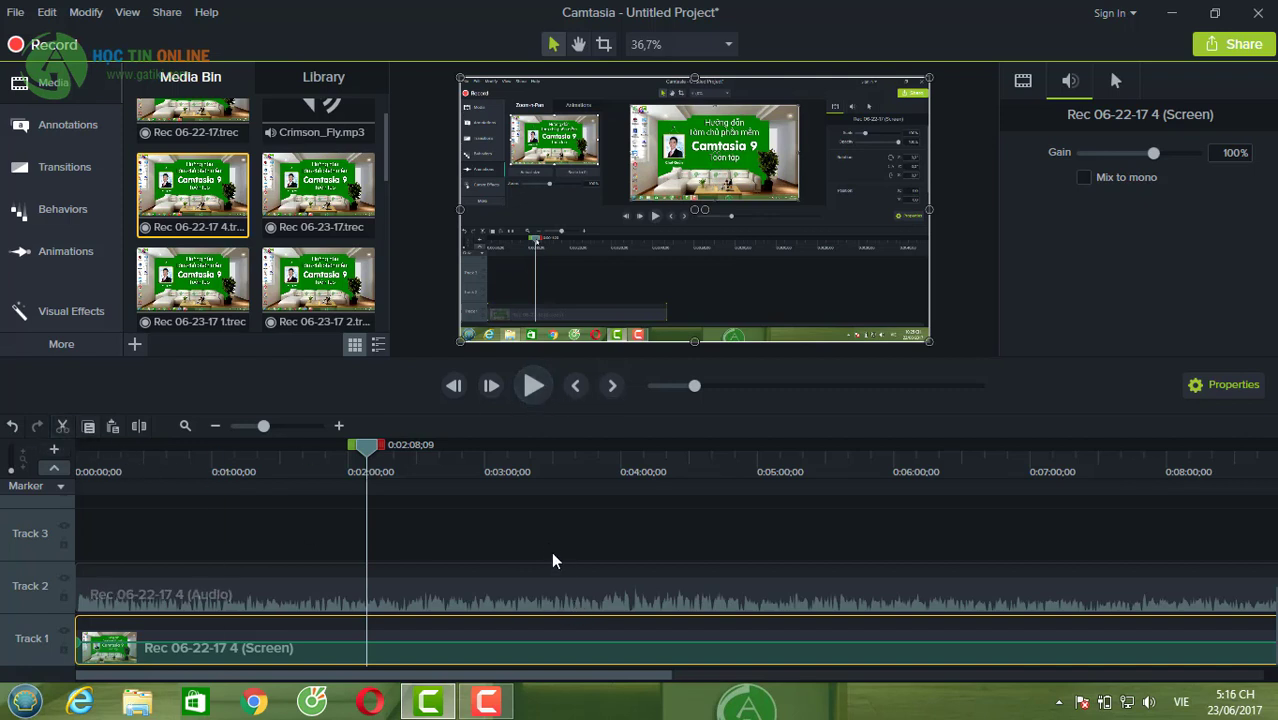
pyautogui.moveTo(542, 538); pyautogui.dragTo(605, 636)
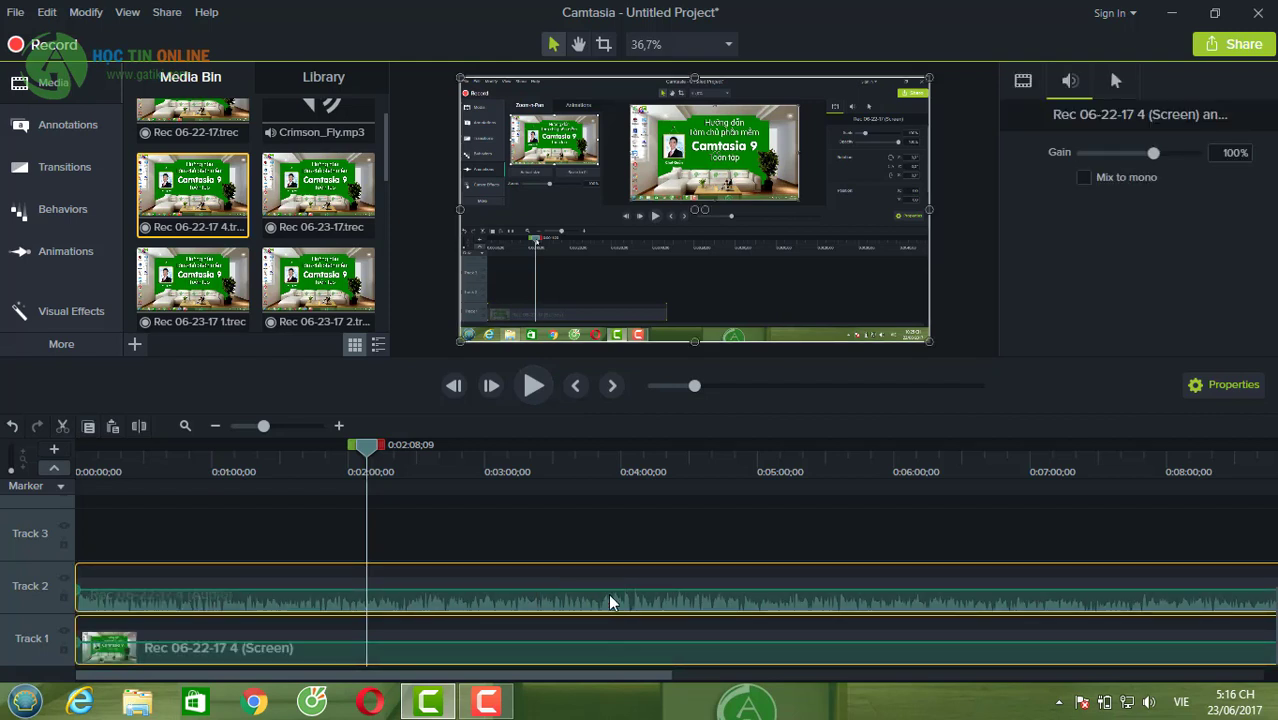
pyautogui.click(140, 428)
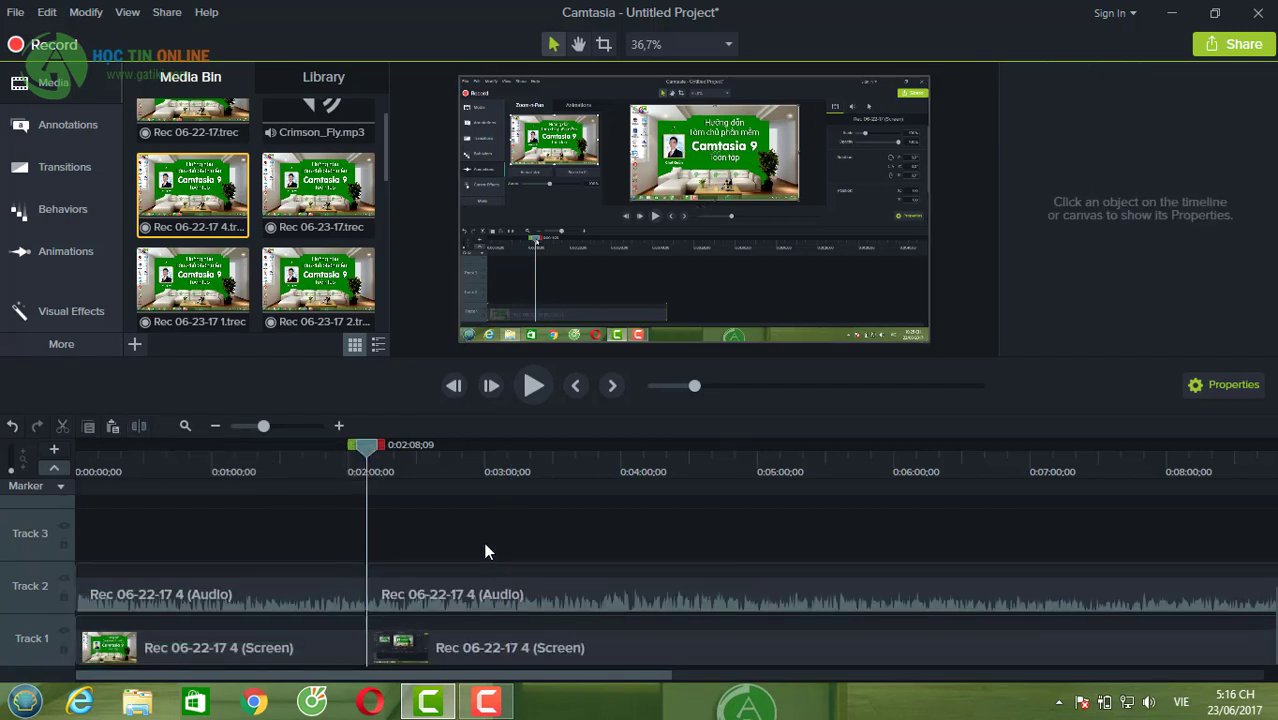
# Split the audio and screen clips following the first cut together at 0:04:01;07.
pyautogui.moveTo(484, 544); pyautogui.dragTo(545, 658)
pyautogui.moveTo(451, 597)
pyautogui.mouseDown()
pyautogui.moveTo(543, 597)
pyautogui.moveTo(476, 600)
pyautogui.mouseUp()
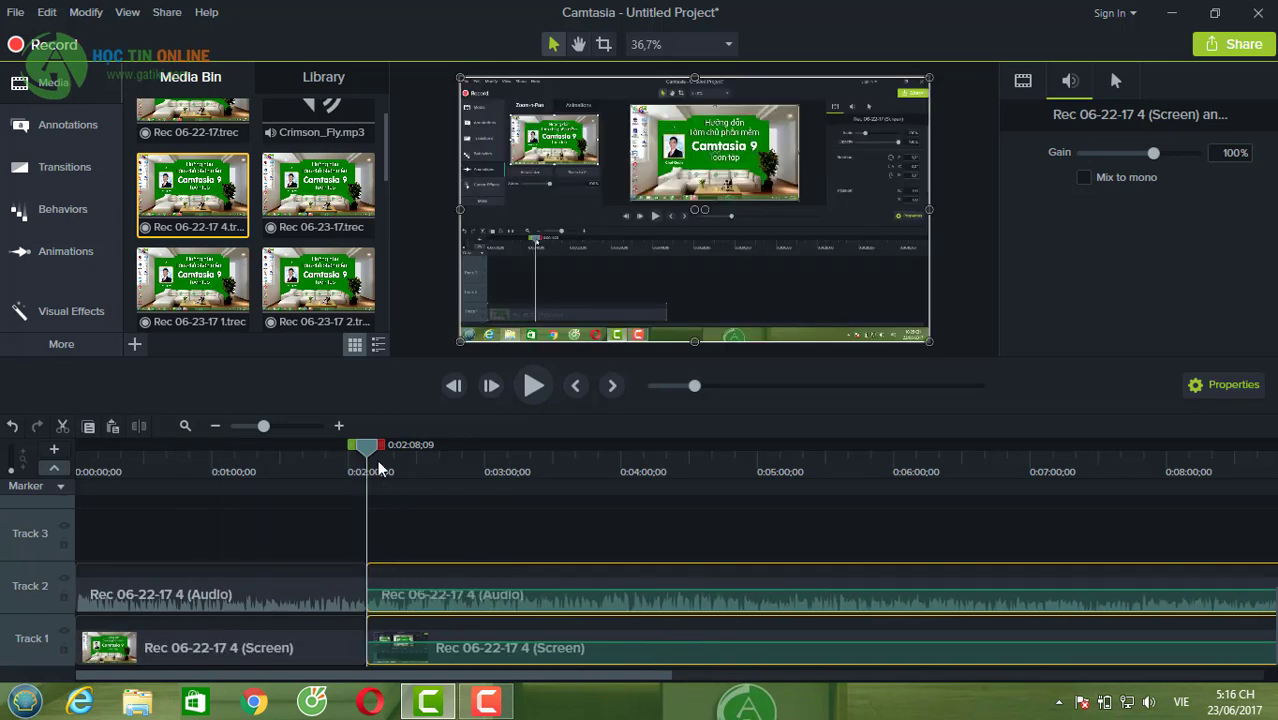
pyautogui.click(621, 480)
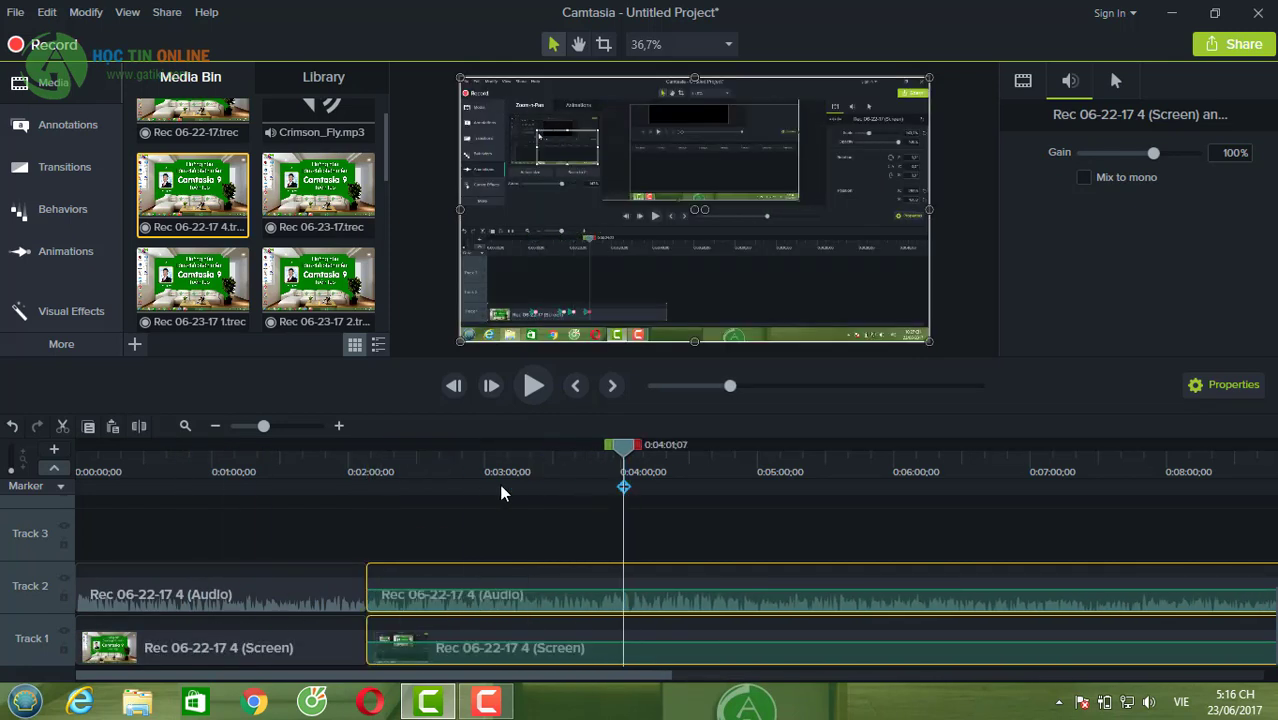
pyautogui.click(139, 427)
pyautogui.click(731, 588)
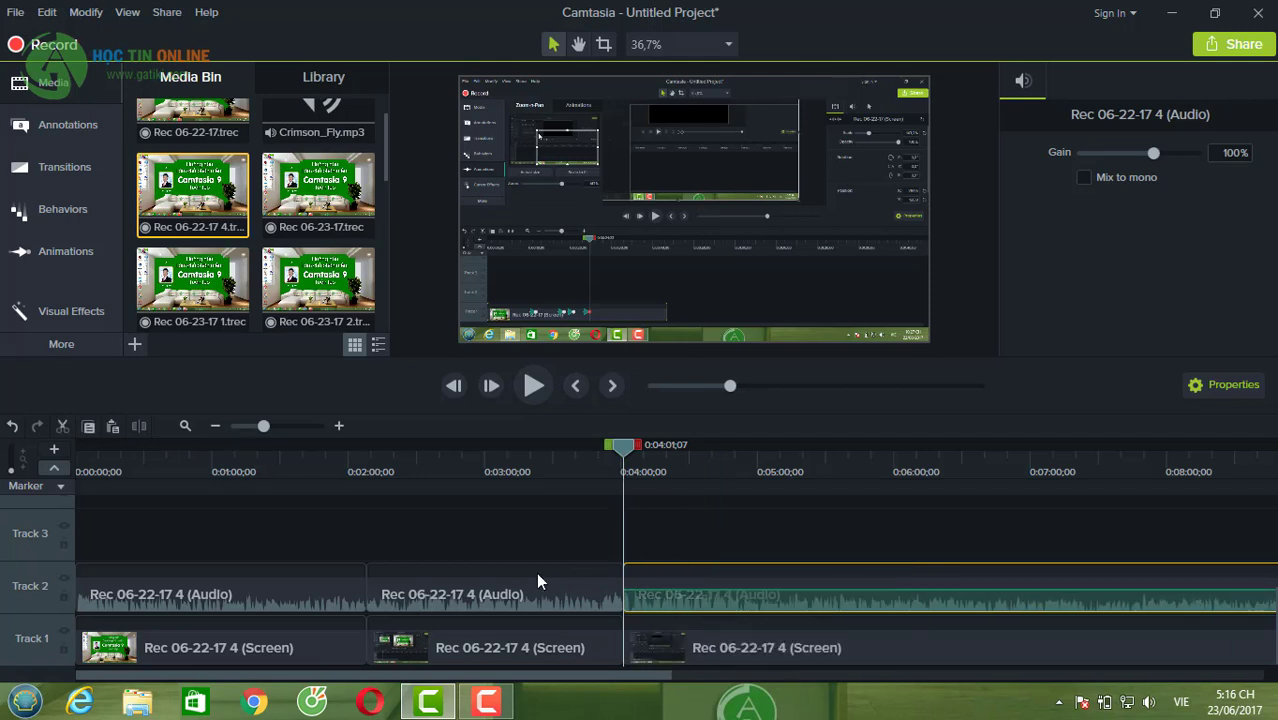
# Select the middle audio and screen segments and split both at 0:03:11;23.
pyautogui.moveTo(488, 536); pyautogui.dragTo(515, 648)
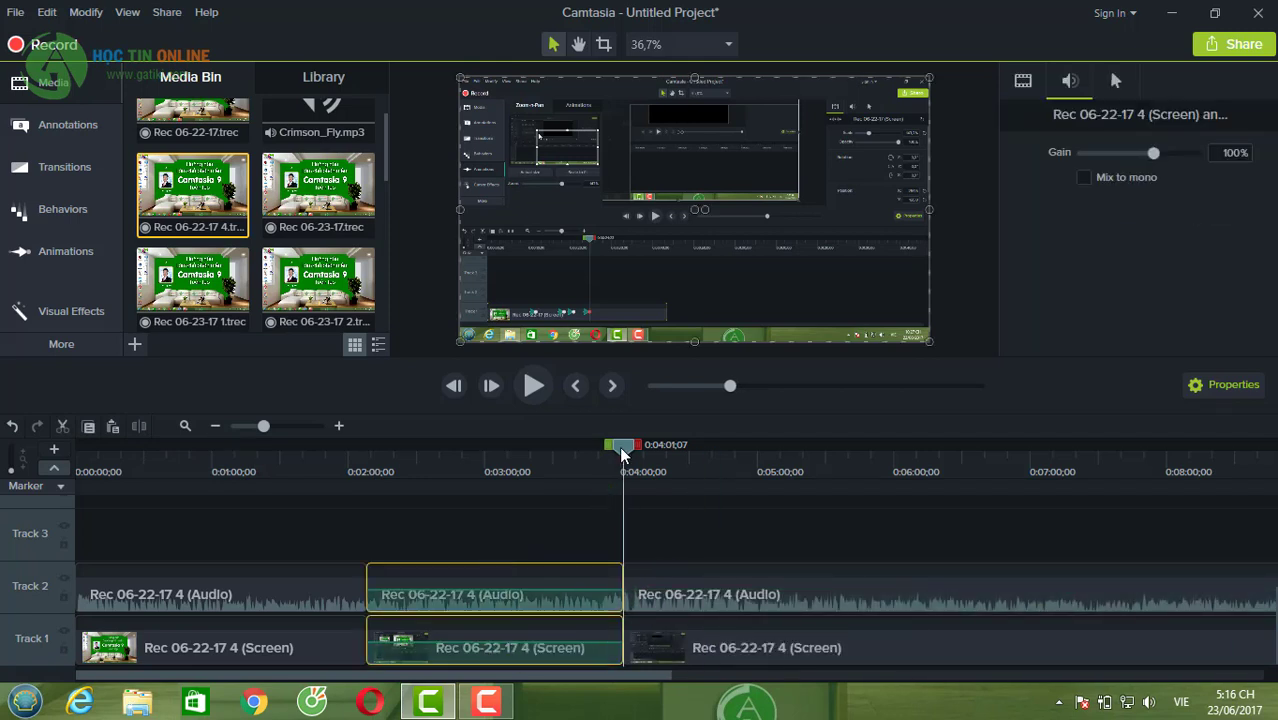
pyautogui.click(510, 482)
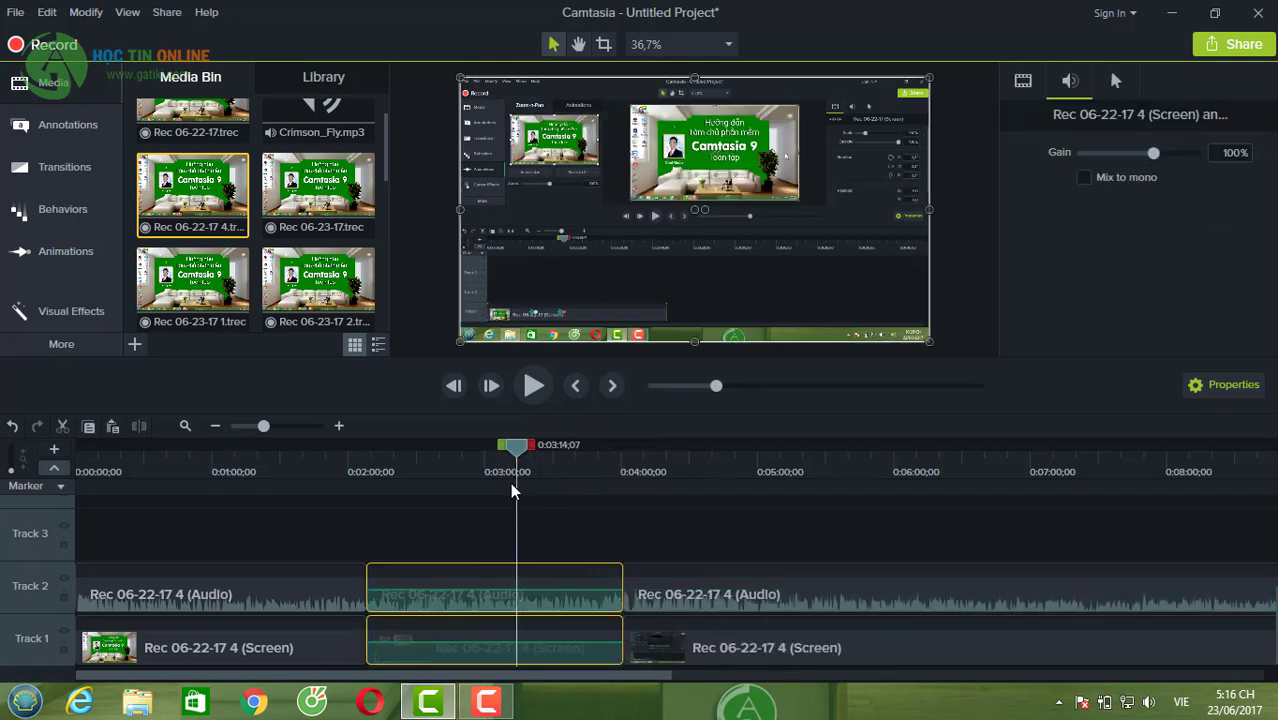
pyautogui.click(140, 429)
# Delete the audio and screen segments between 0:03:11;23 and 0:04:01;07, and shift the following clips back to close the gap.
pyautogui.click(572, 652)
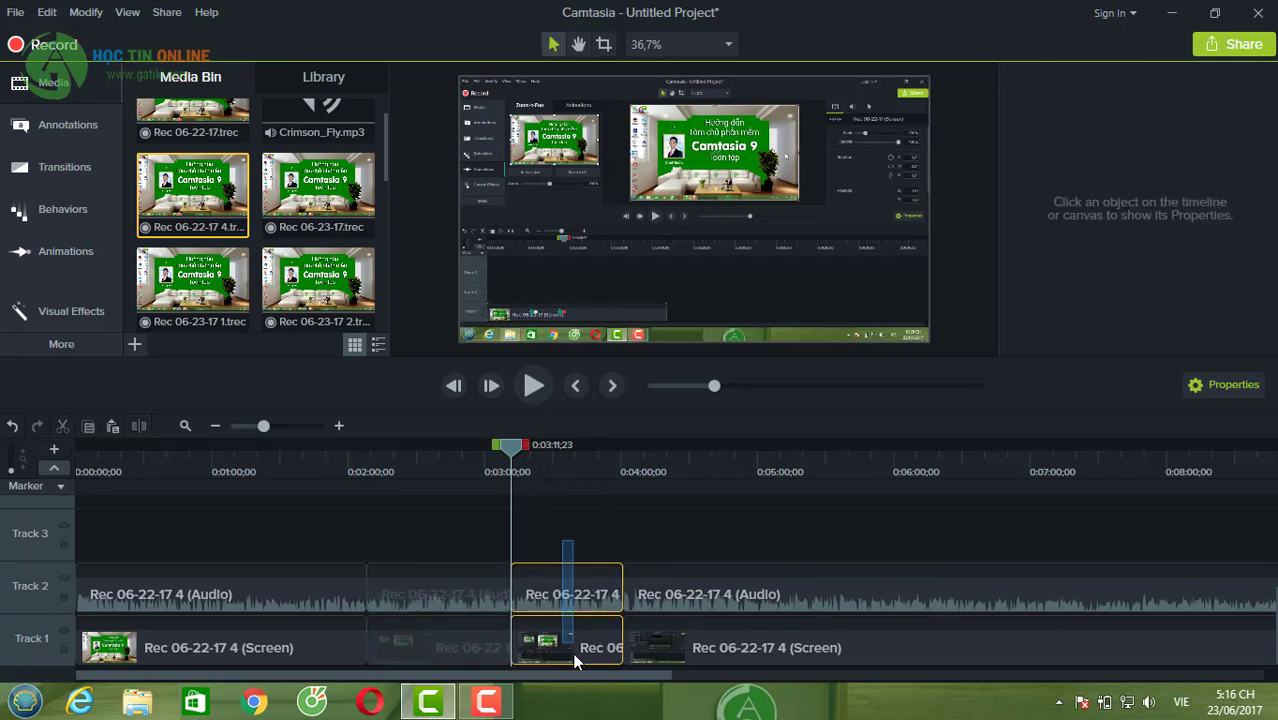
pyautogui.click(579, 622)
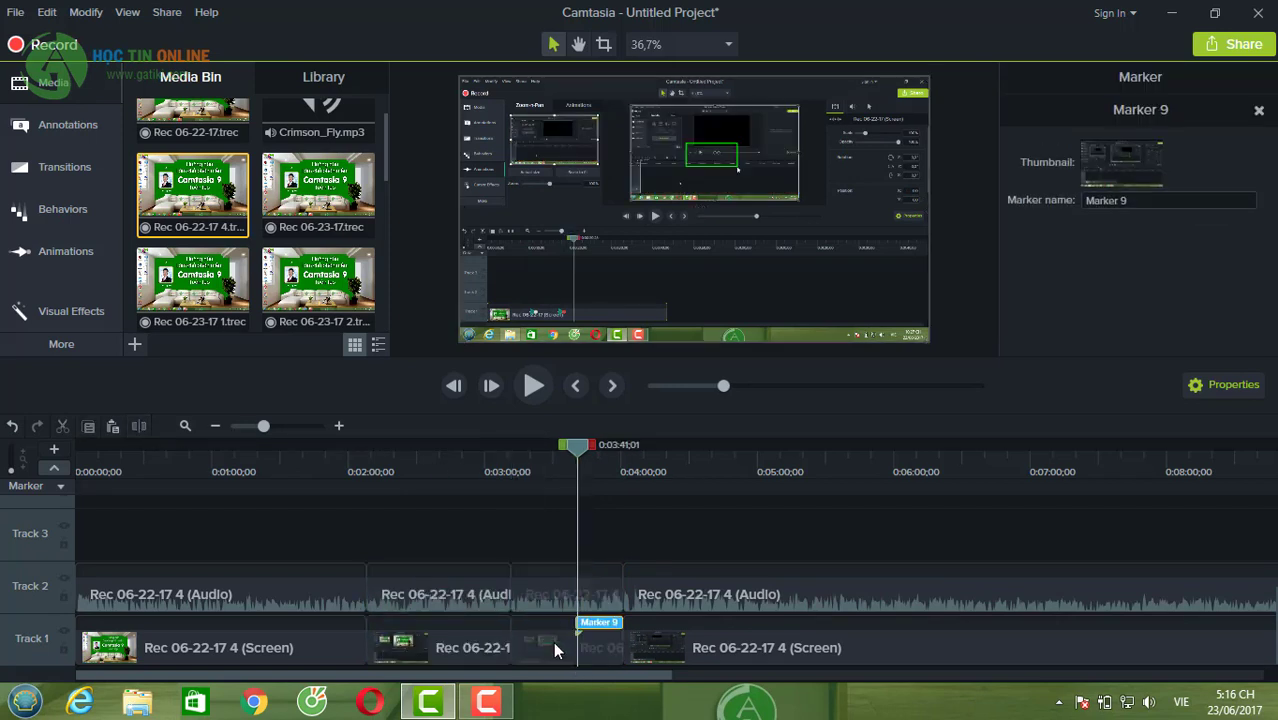
pyautogui.moveTo(540, 530); pyautogui.dragTo(548, 660)
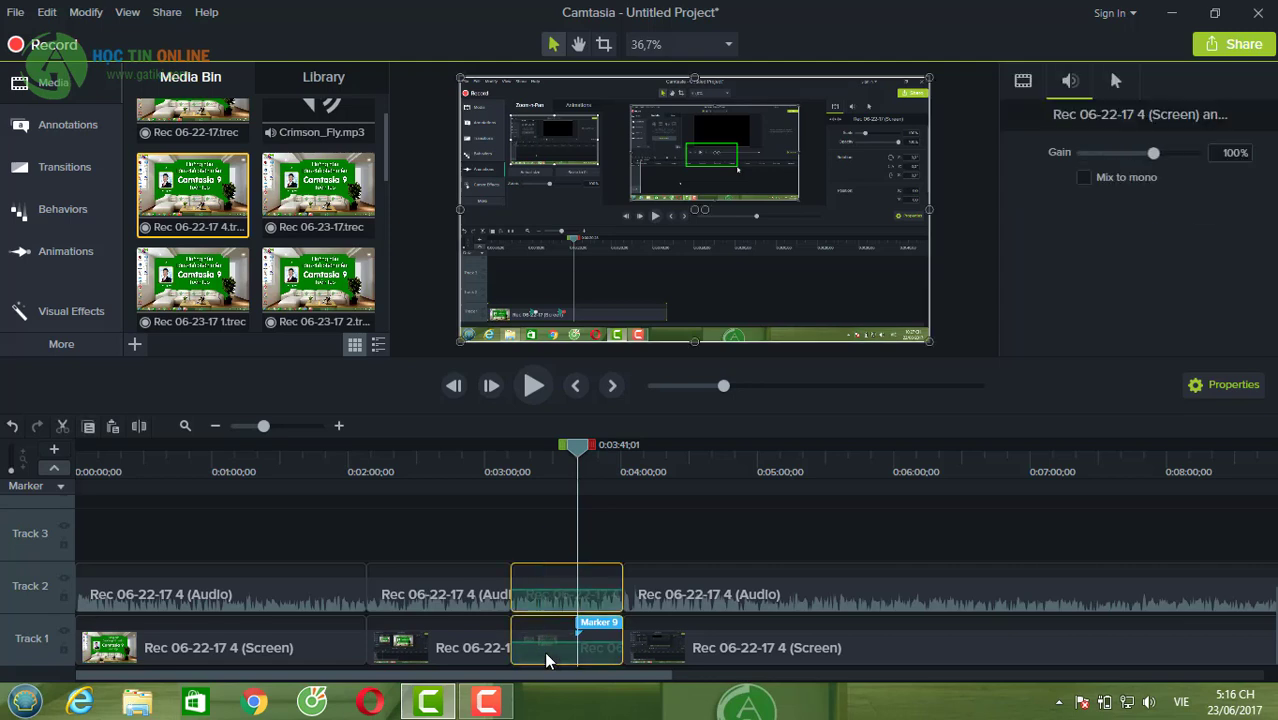
pyautogui.press('Delete')
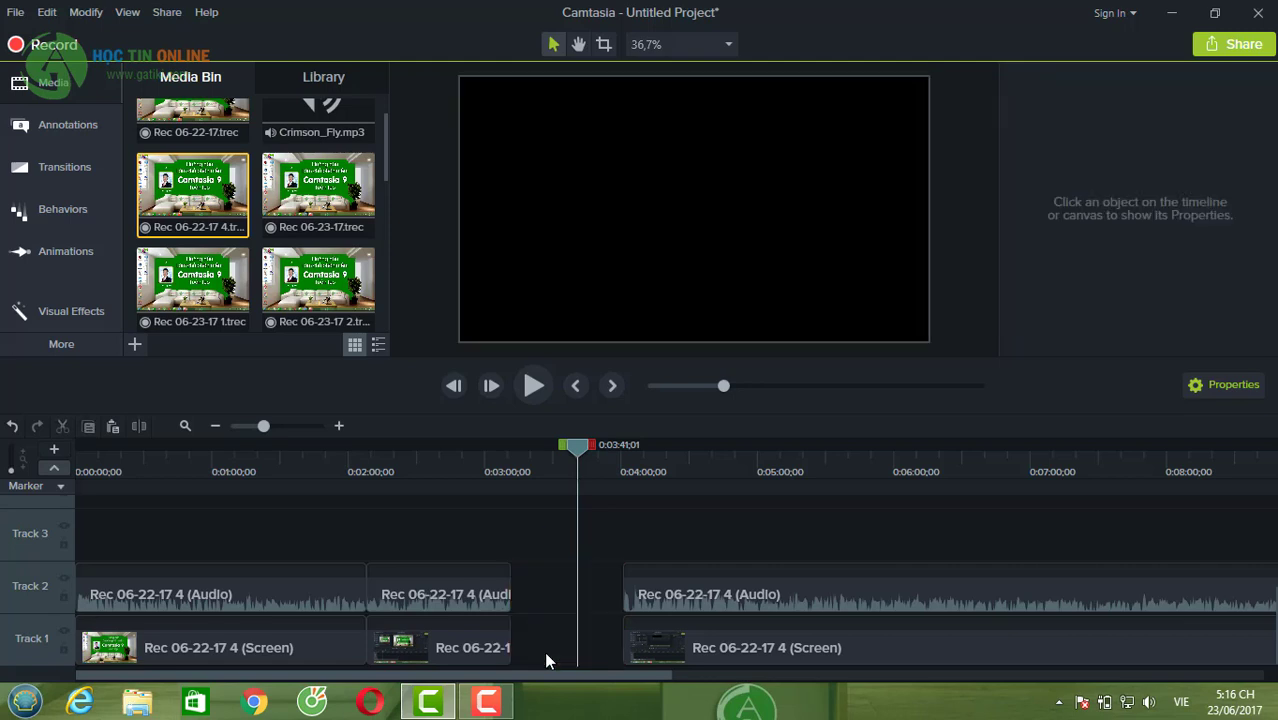
pyautogui.moveTo(639, 539); pyautogui.dragTo(571, 657)
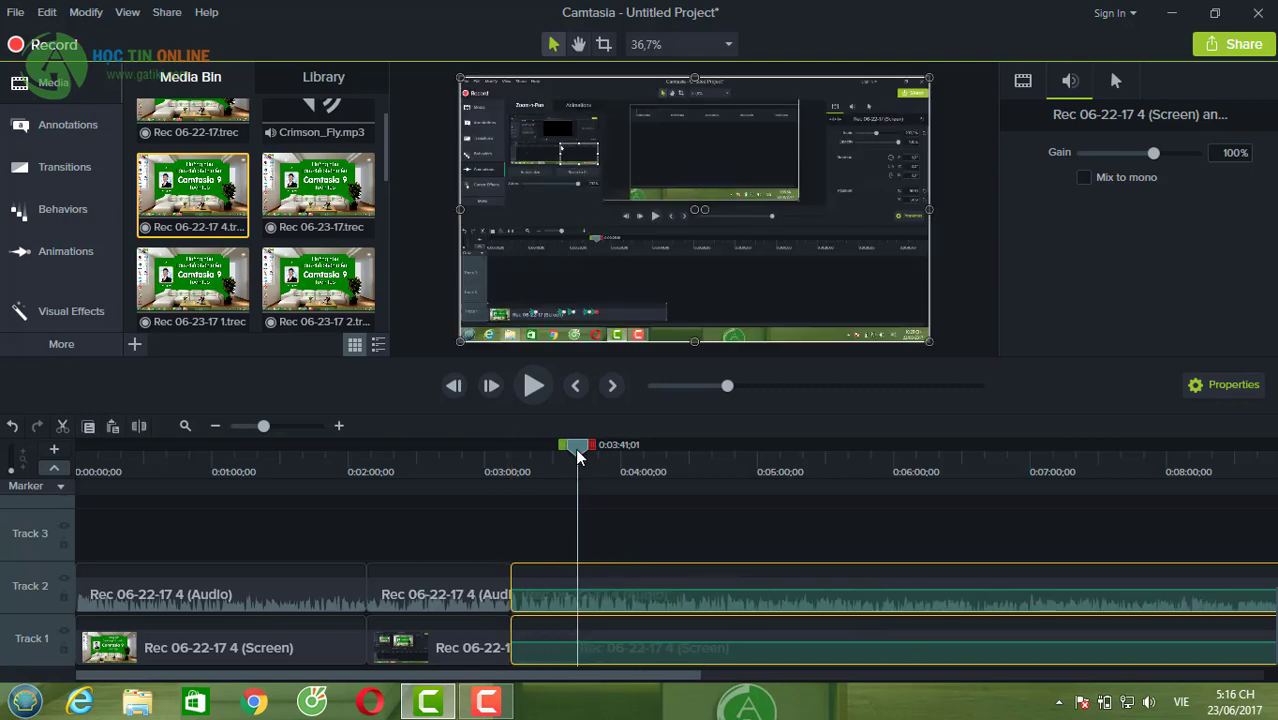
# Play the opening of the recording from 0:00:01;15 to about 0:00:14, checking the magnified audio waveform for pauses.
pyautogui.moveTo(578, 447); pyautogui.dragTo(214, 567)
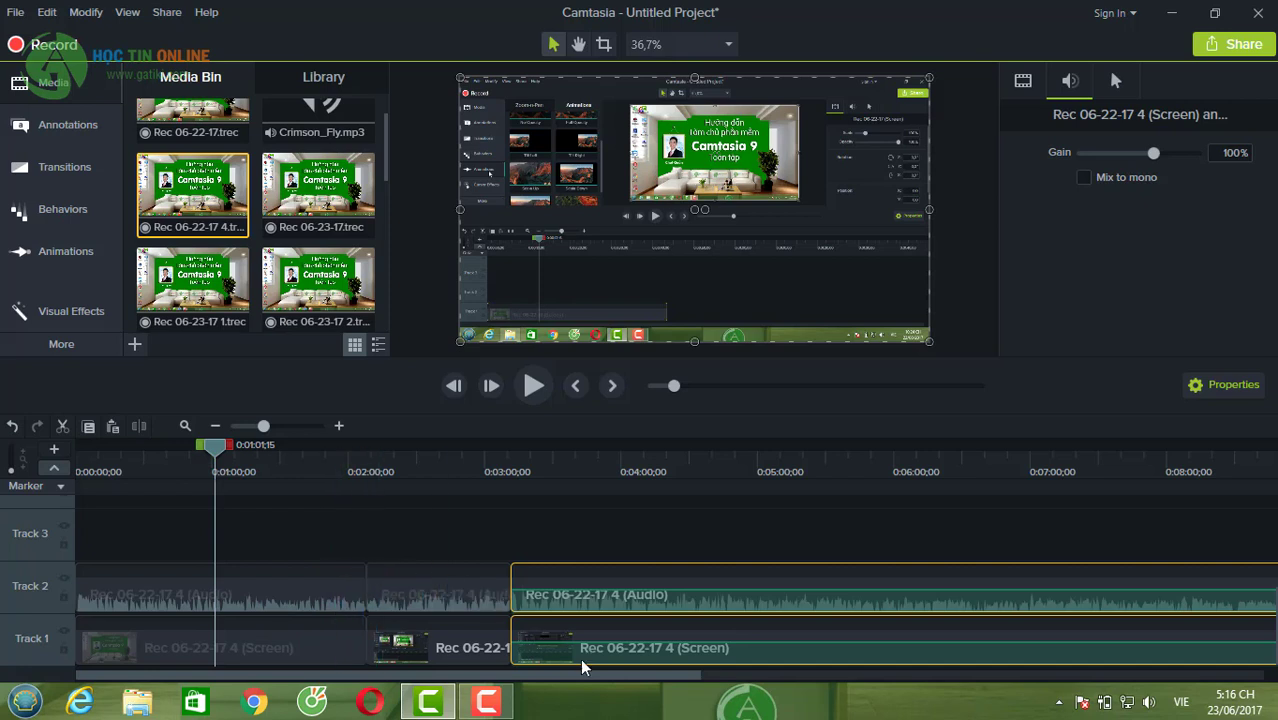
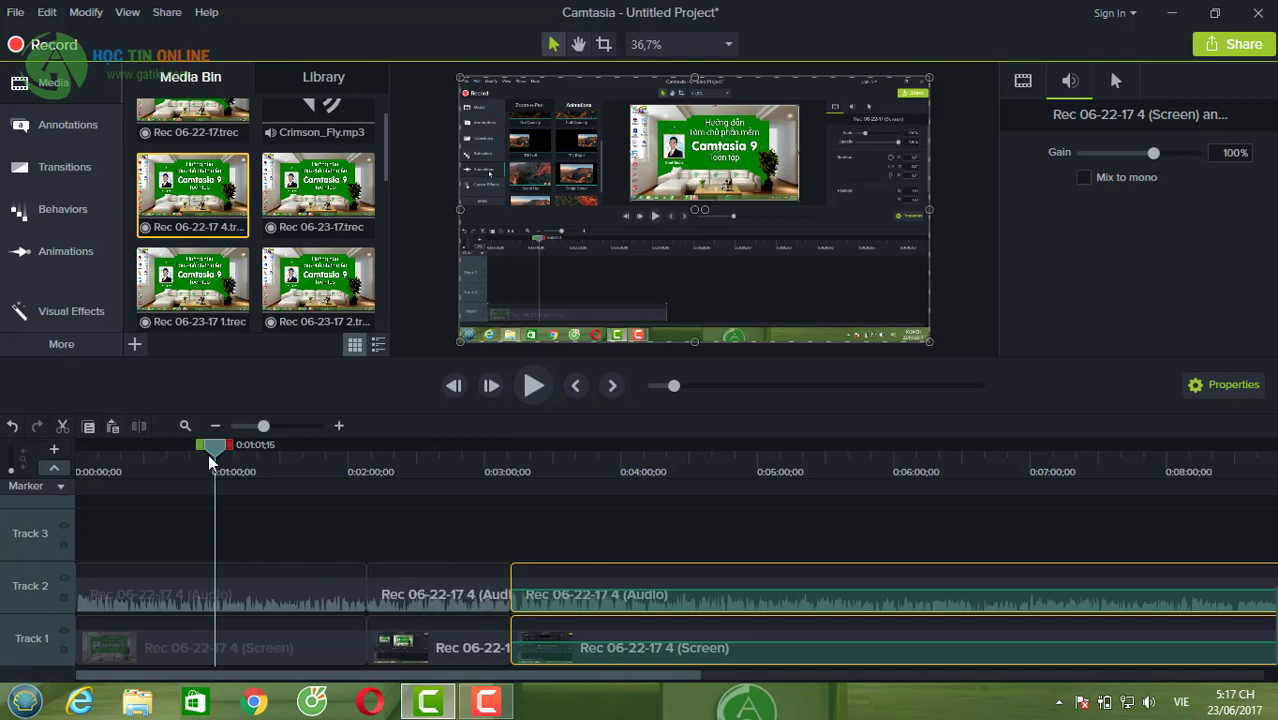
pyautogui.moveTo(214, 448); pyautogui.dragTo(87, 450)
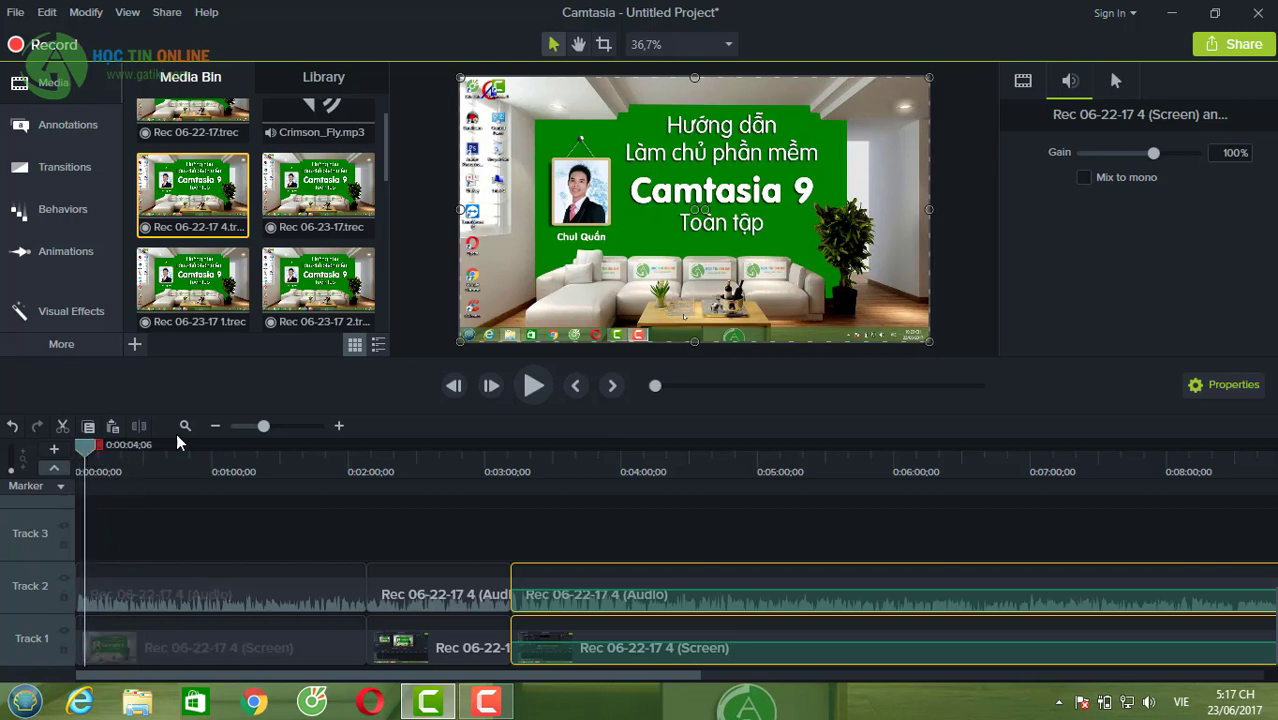
pyautogui.moveTo(264, 426); pyautogui.dragTo(298, 427)
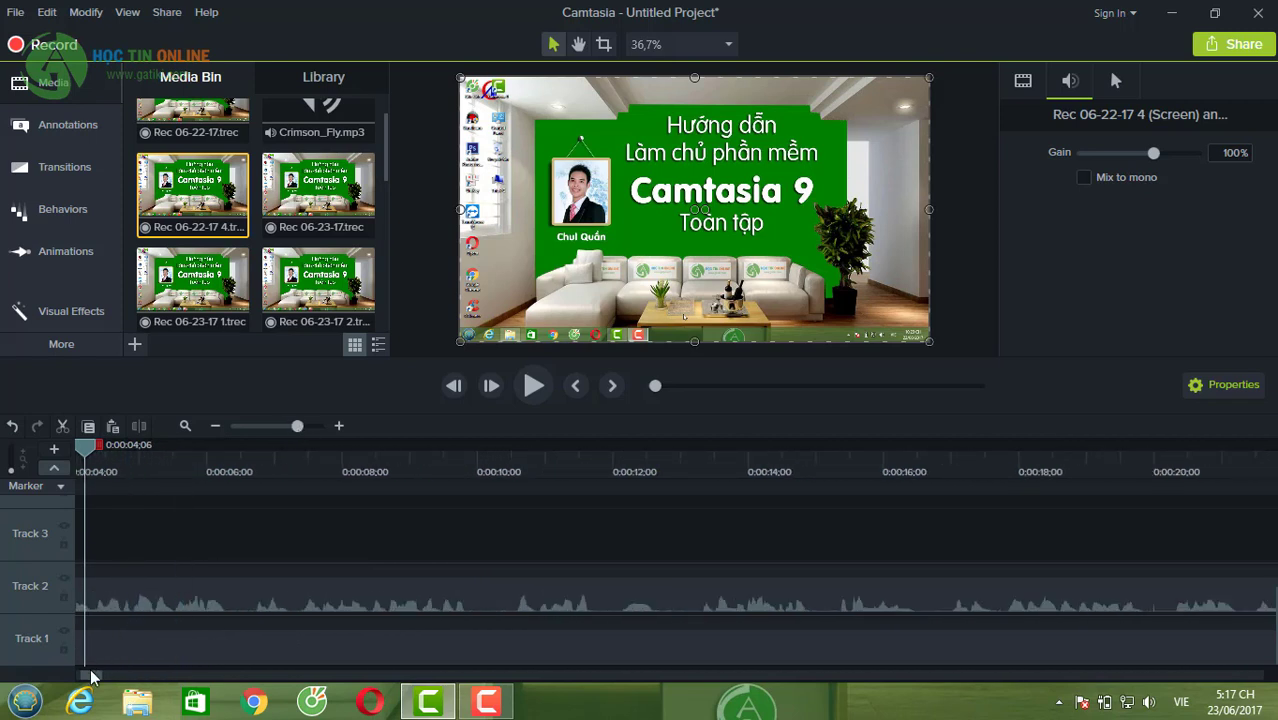
pyautogui.moveTo(91, 675); pyautogui.dragTo(68, 680)
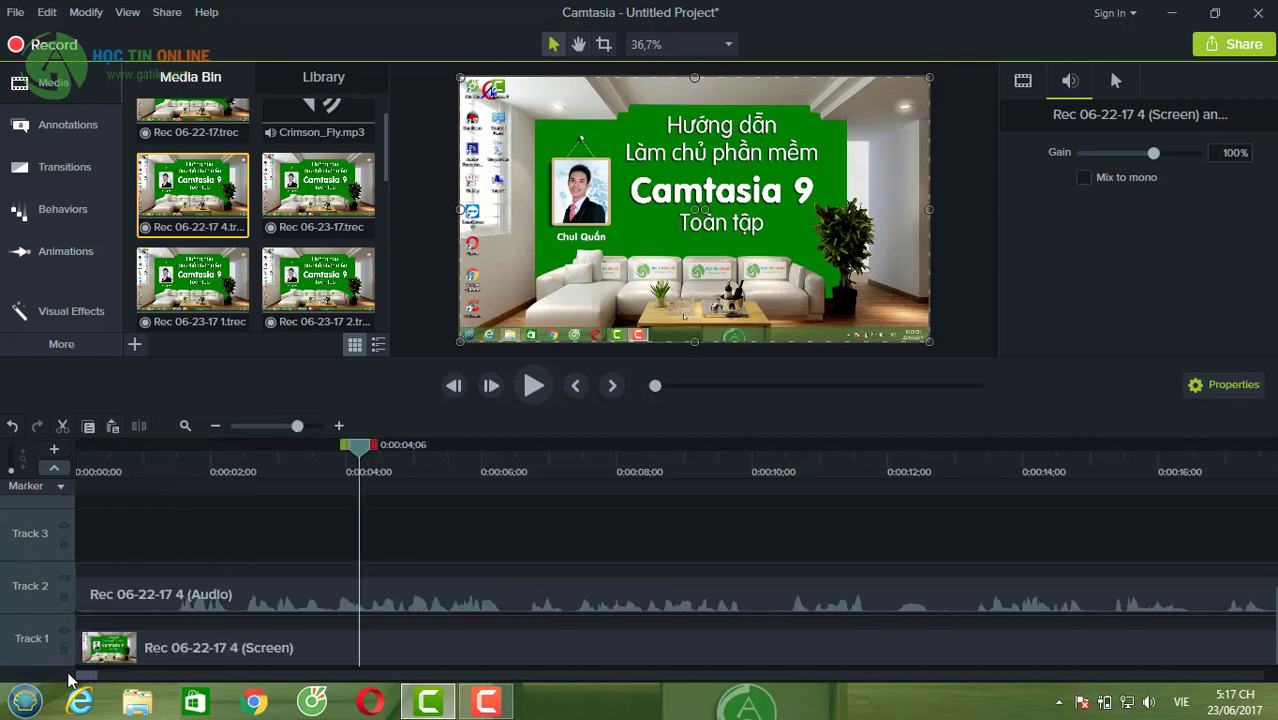
pyautogui.click(327, 582)
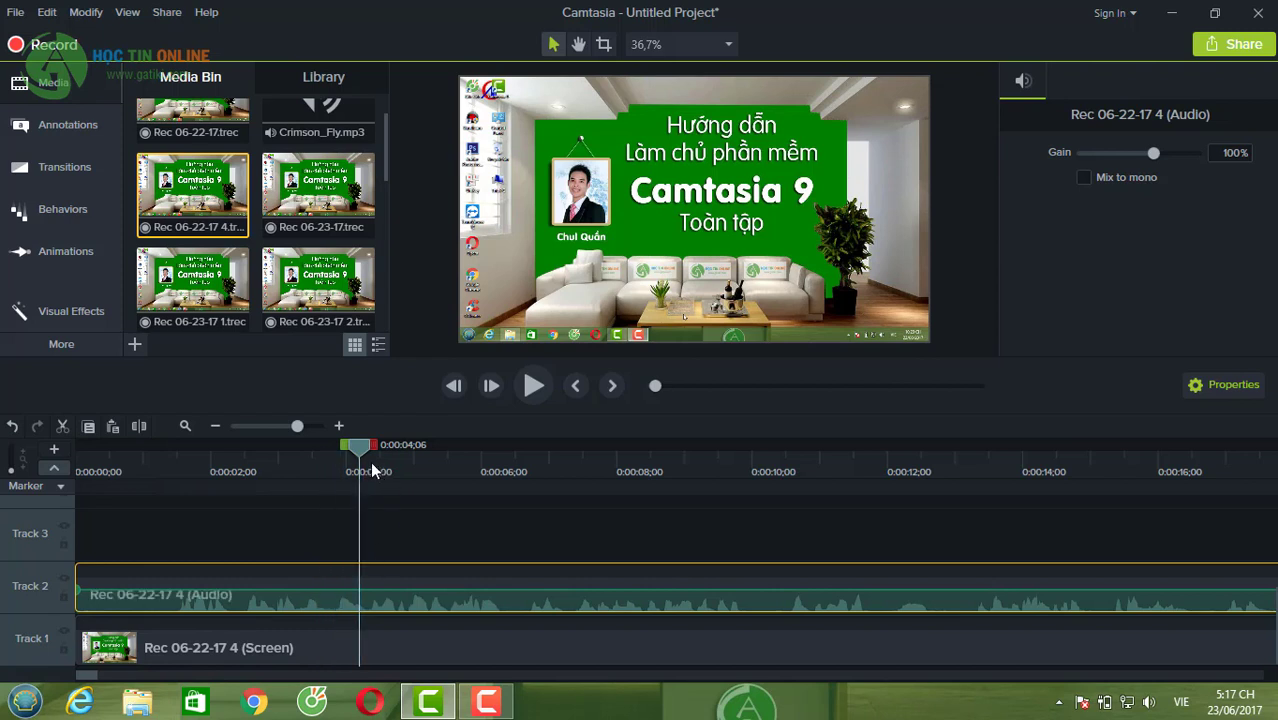
pyautogui.moveTo(365, 450); pyautogui.dragTo(528, 460)
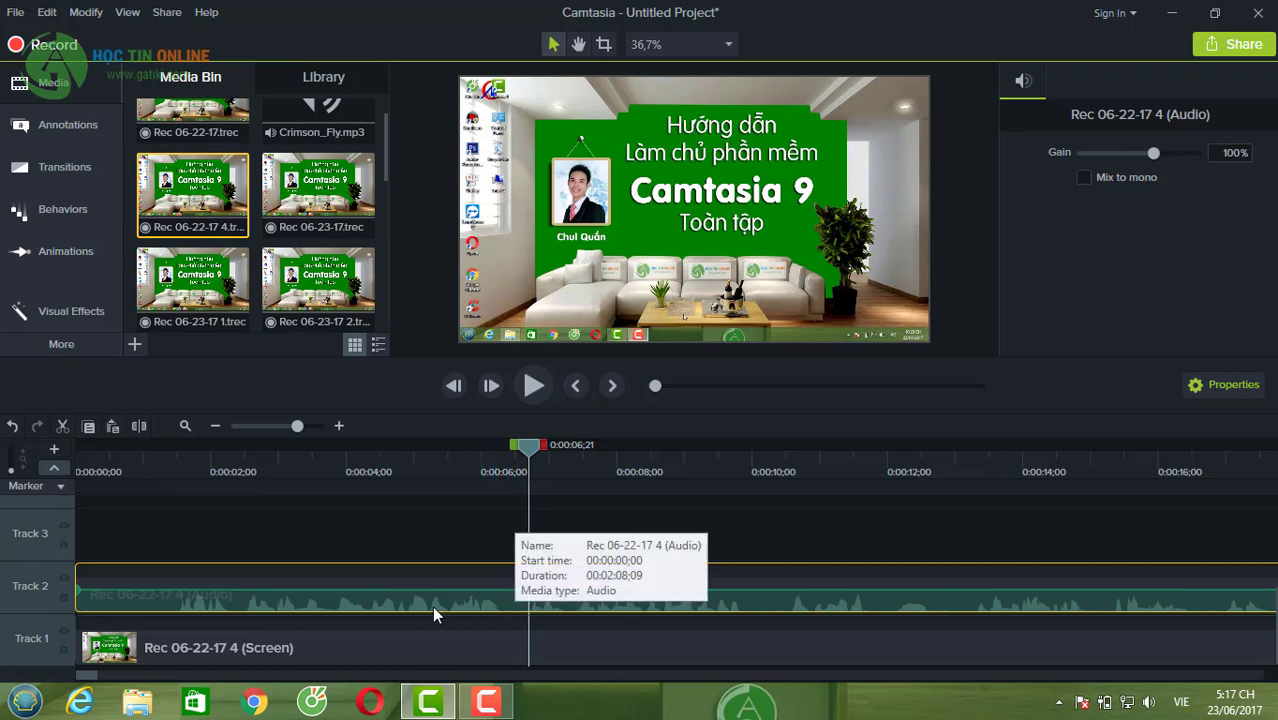
pyautogui.moveTo(509, 449); pyautogui.dragTo(176, 507)
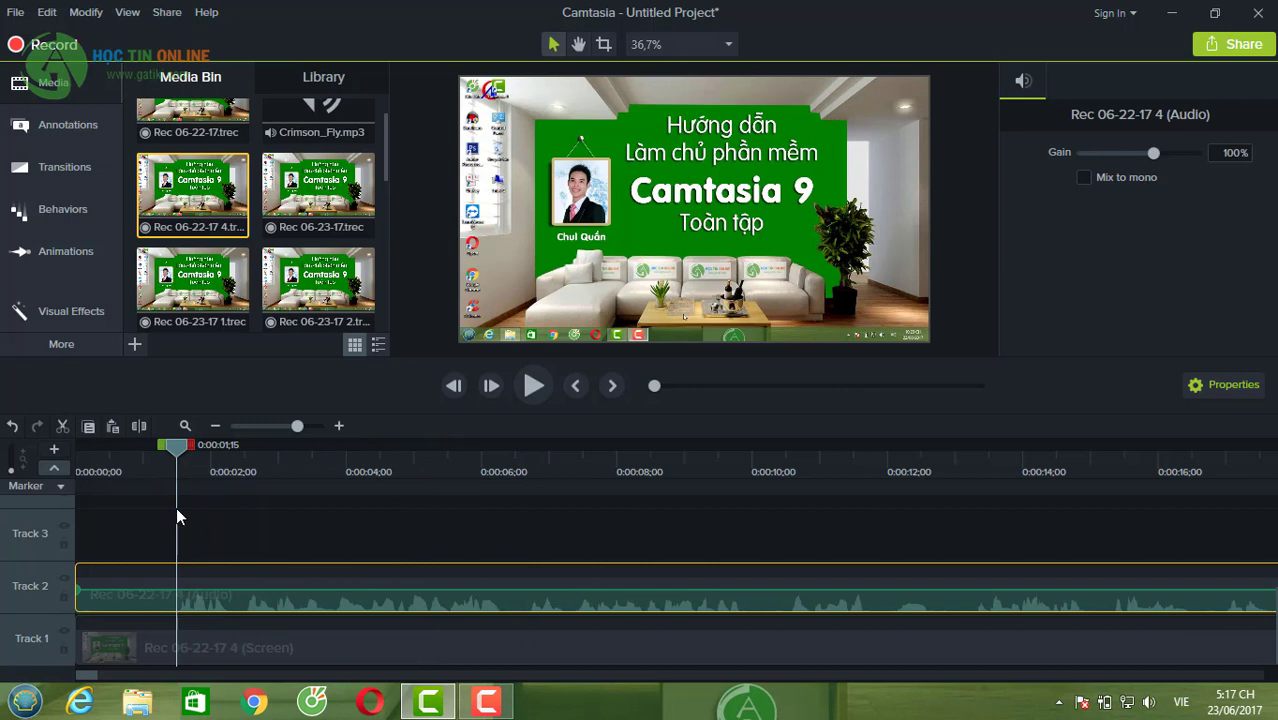
pyautogui.click(531, 385)
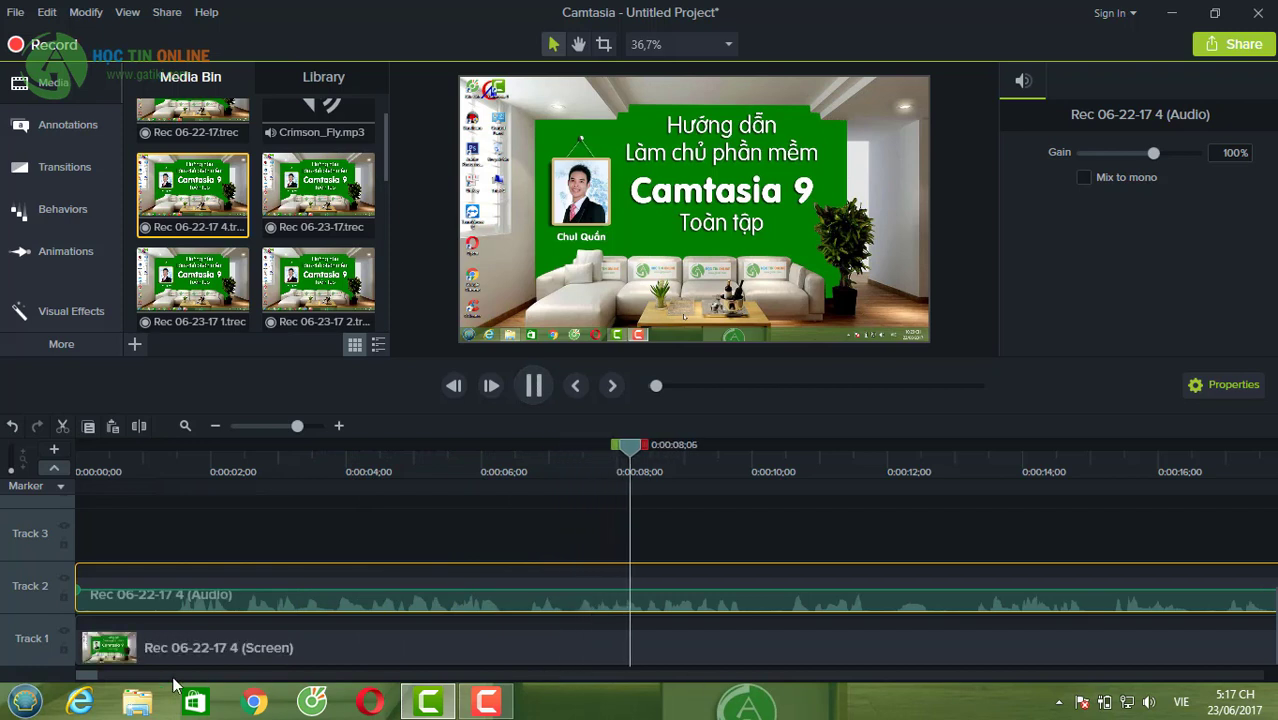
pyautogui.moveTo(90, 688)
pyautogui.mouseDown()
pyautogui.moveTo(103, 684)
pyautogui.moveTo(89, 680)
pyautogui.mouseUp()
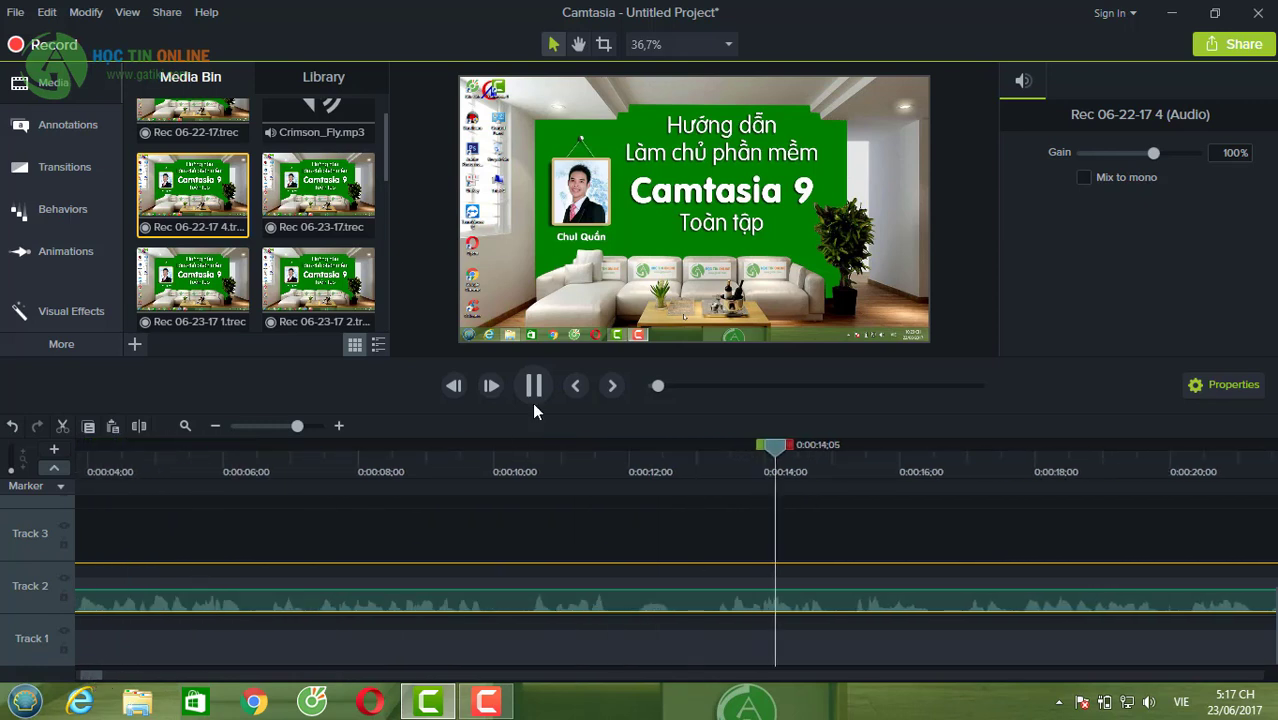
pyautogui.press('space')
# Select the time range from 0:00:11;24 to 0:00:13;08 across the tracks and cut it out.
pyautogui.moveTo(770, 468); pyautogui.dragTo(644, 480)
pyautogui.click(532, 388)
pyautogui.click(676, 453)
pyautogui.moveTo(683, 458); pyautogui.dragTo(715, 458)
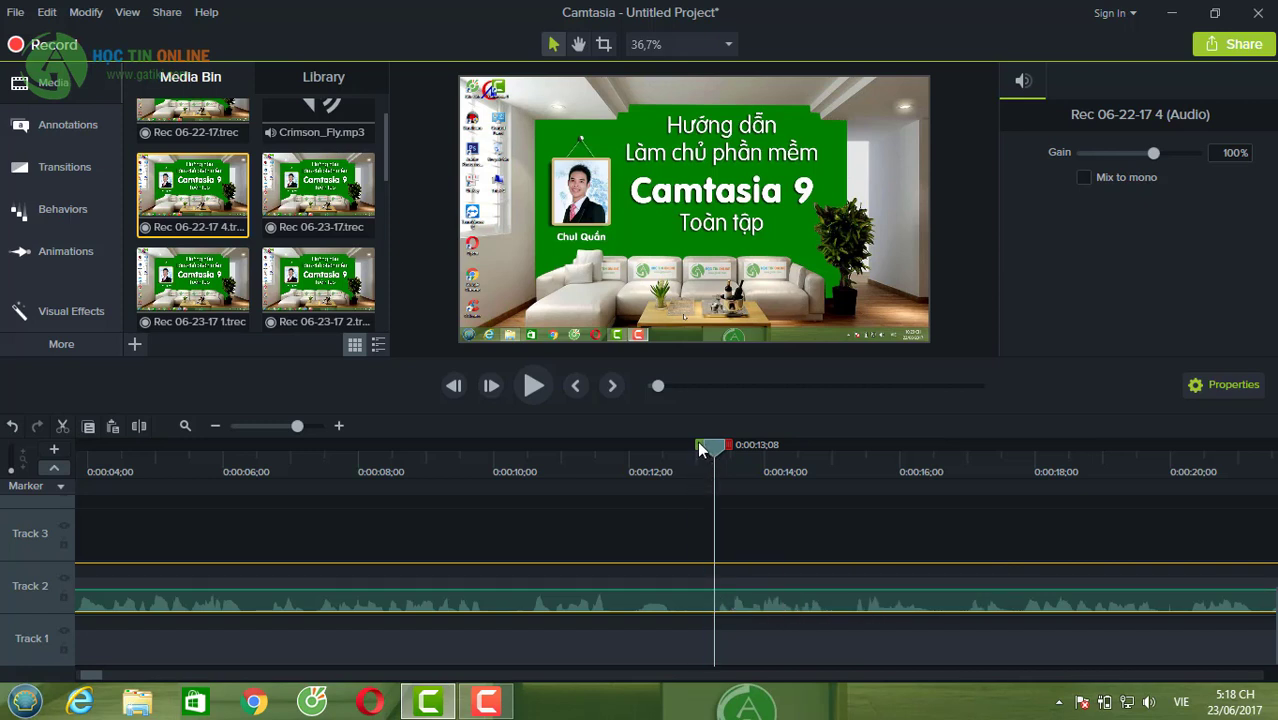
pyautogui.moveTo(713, 452); pyautogui.dragTo(601, 456)
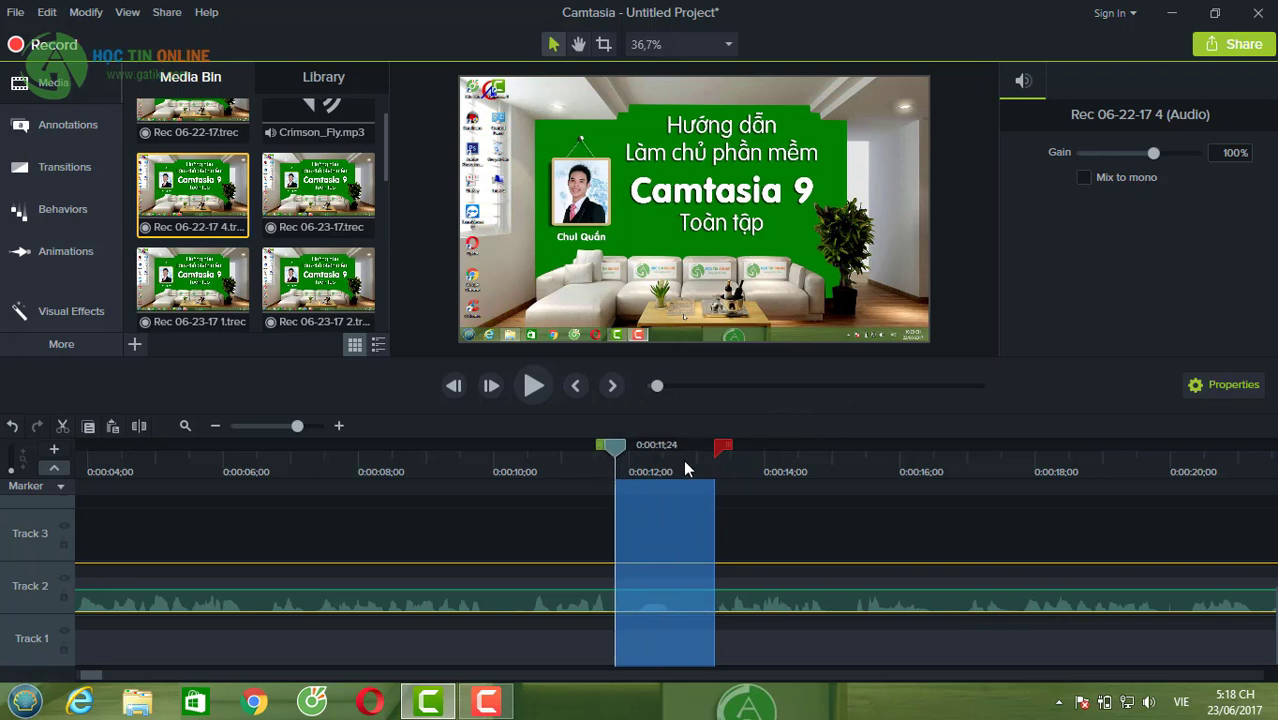
pyautogui.click(64, 427)
# Play the recording across the cut near 0:00:11;24 to check how the two parts join.
pyautogui.moveTo(614, 450); pyautogui.dragTo(587, 454)
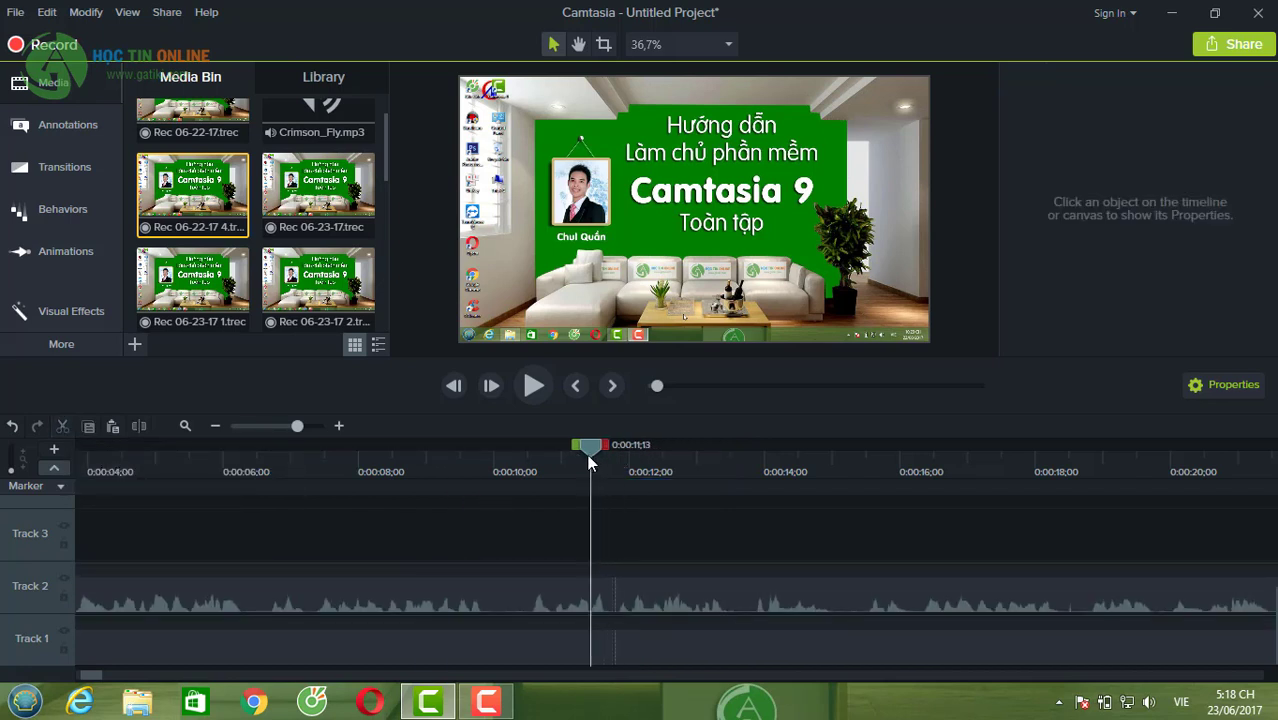
pyautogui.click(534, 386)
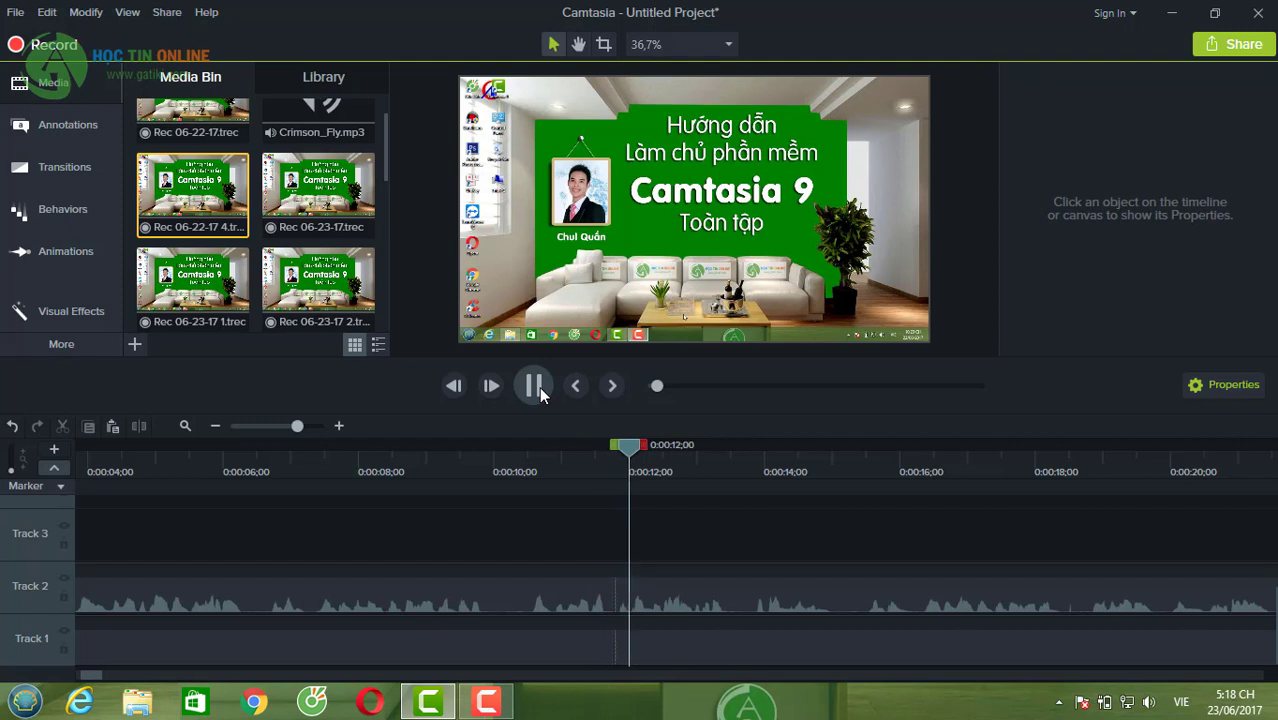
pyautogui.click(700, 452)
pyautogui.moveTo(700, 452); pyautogui.dragTo(528, 452)
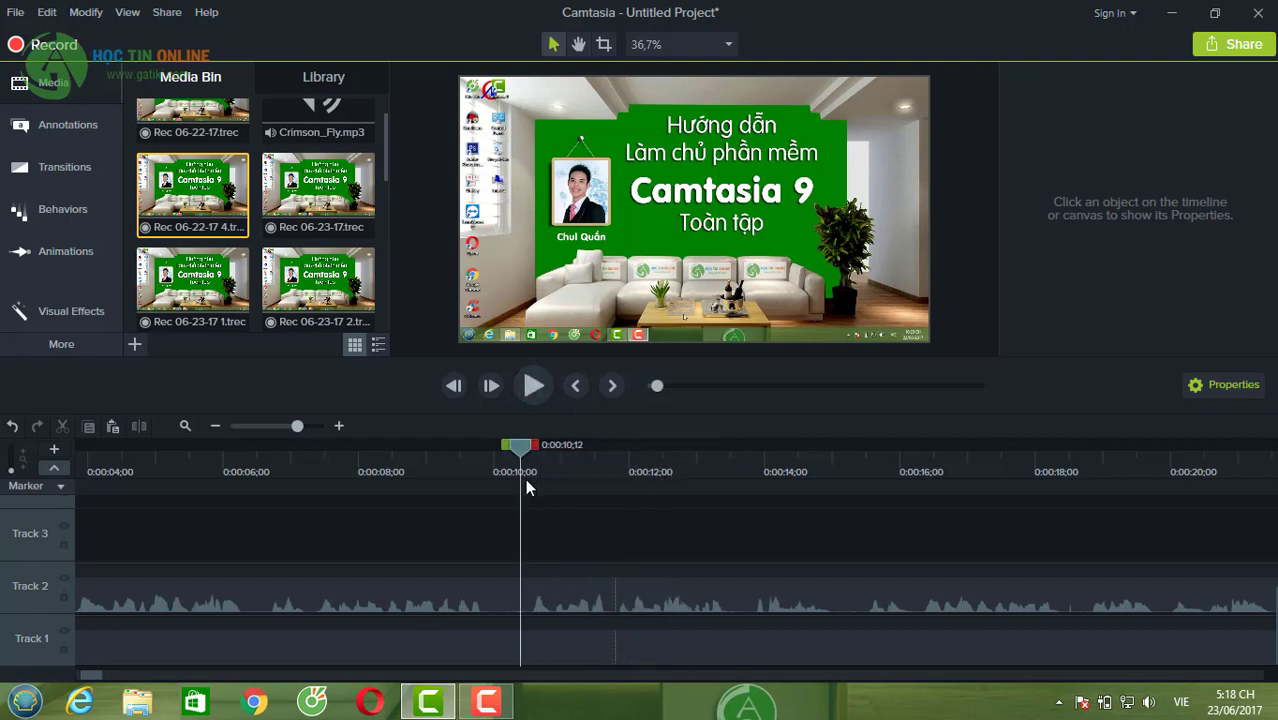
pyautogui.click(535, 388)
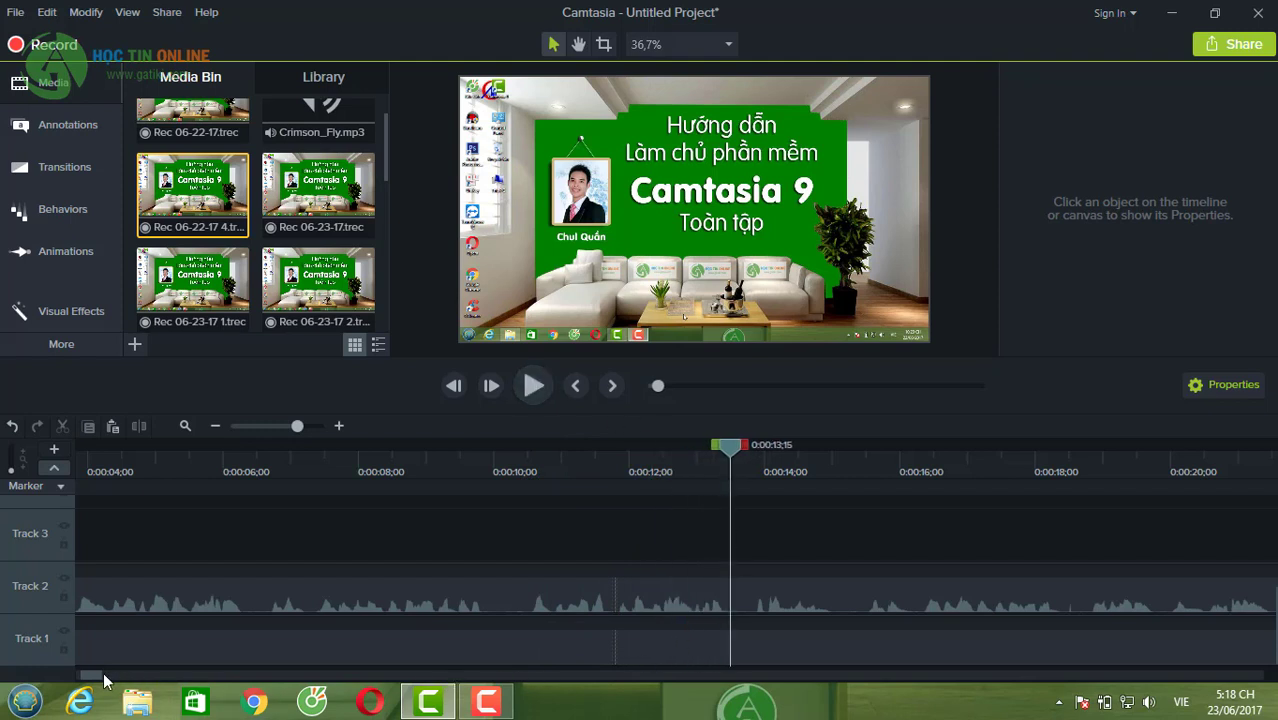
# Continue playing the recording from 0:00:13;15 to 0:00:28;08, watching the audio waveform for the next unwanted pause.
pyautogui.click(534, 388)
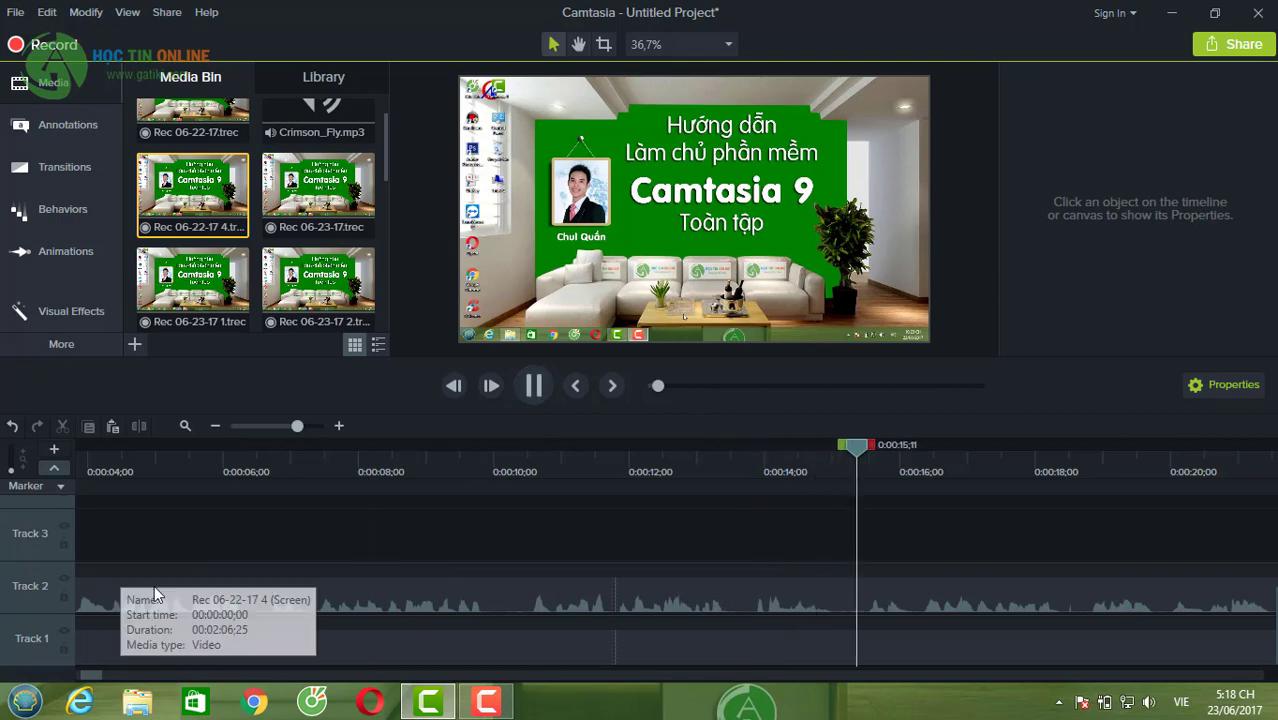
pyautogui.moveTo(296, 426); pyautogui.dragTo(282, 426)
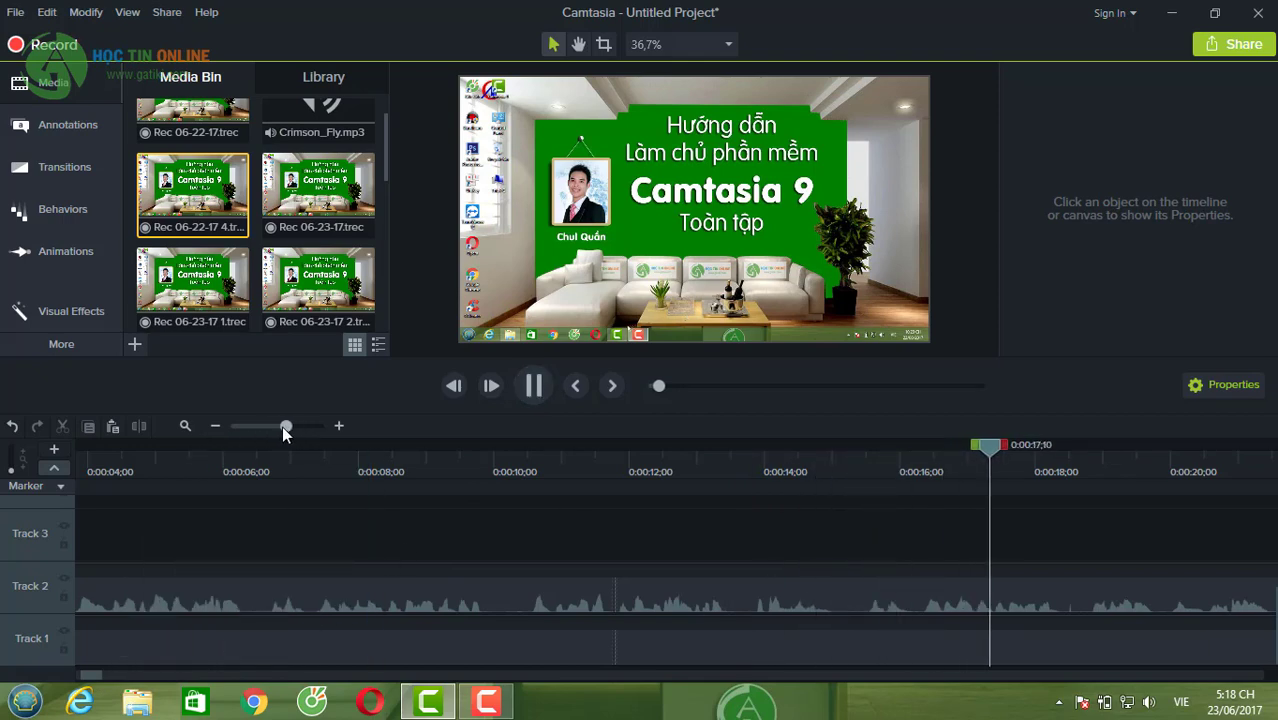
pyautogui.click(162, 675)
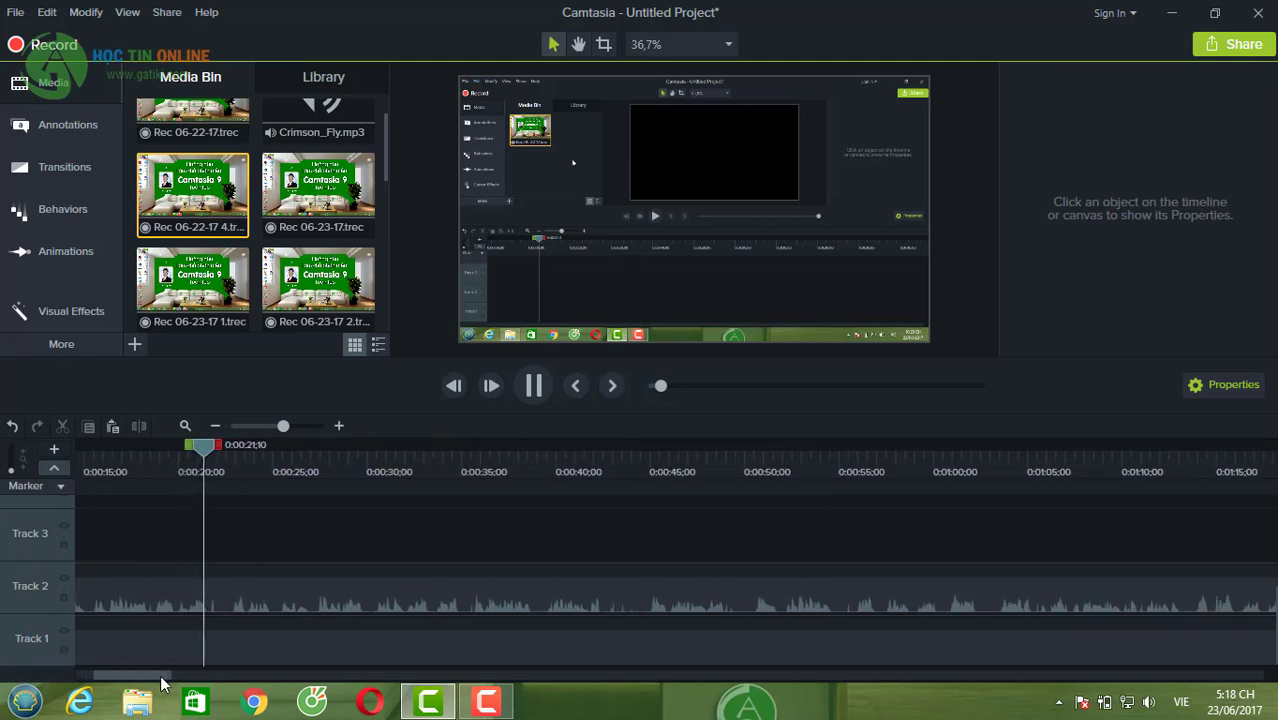
pyautogui.moveTo(282, 424); pyautogui.dragTo(295, 425)
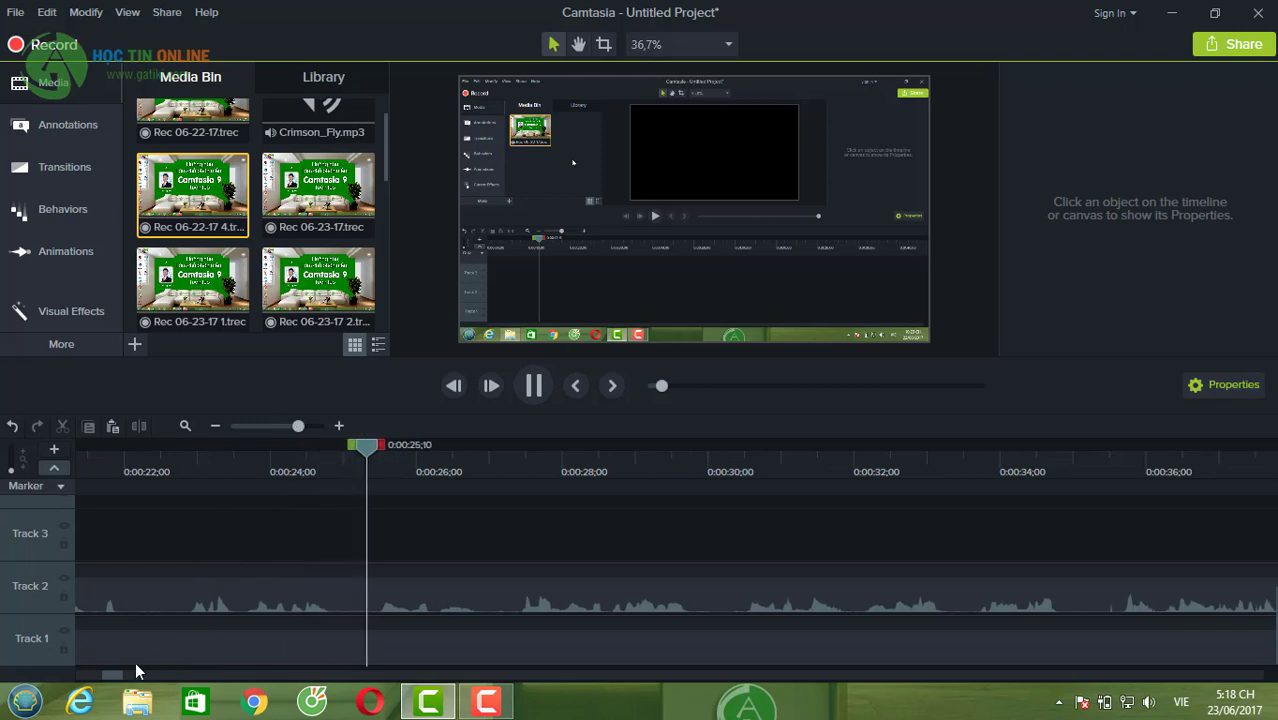
pyautogui.moveTo(115, 678); pyautogui.dragTo(119, 678)
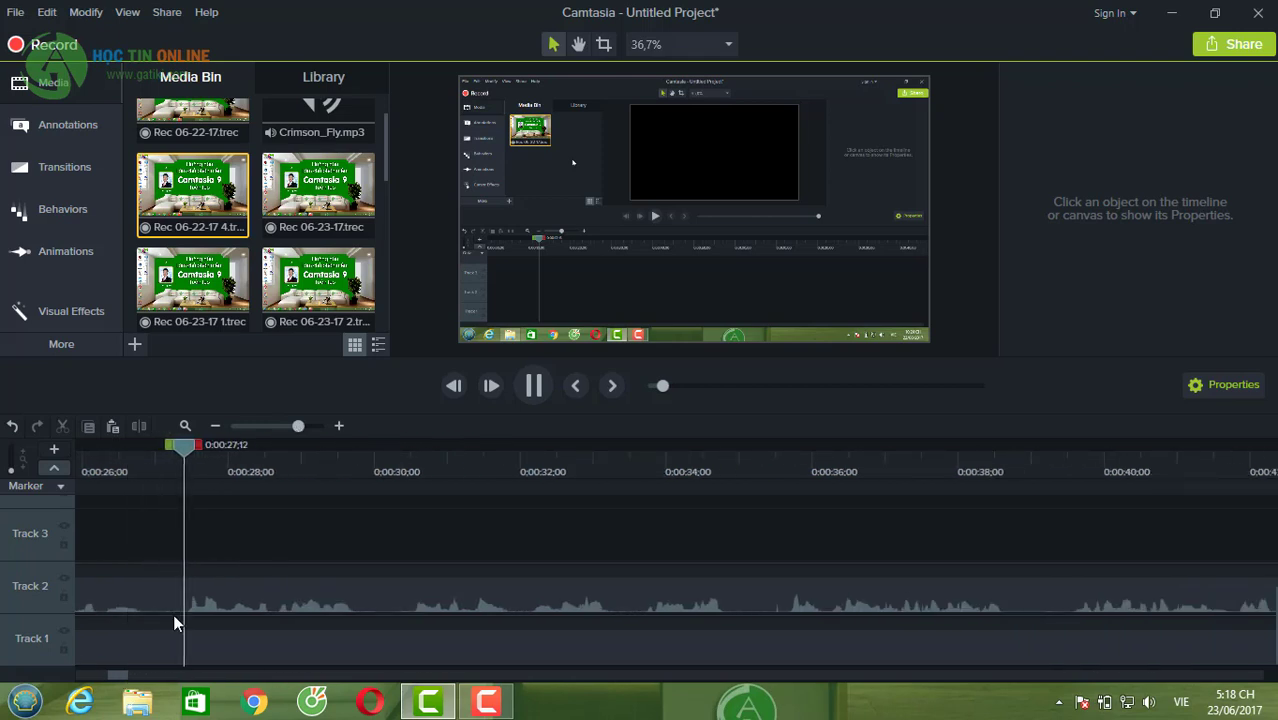
pyautogui.press('space')
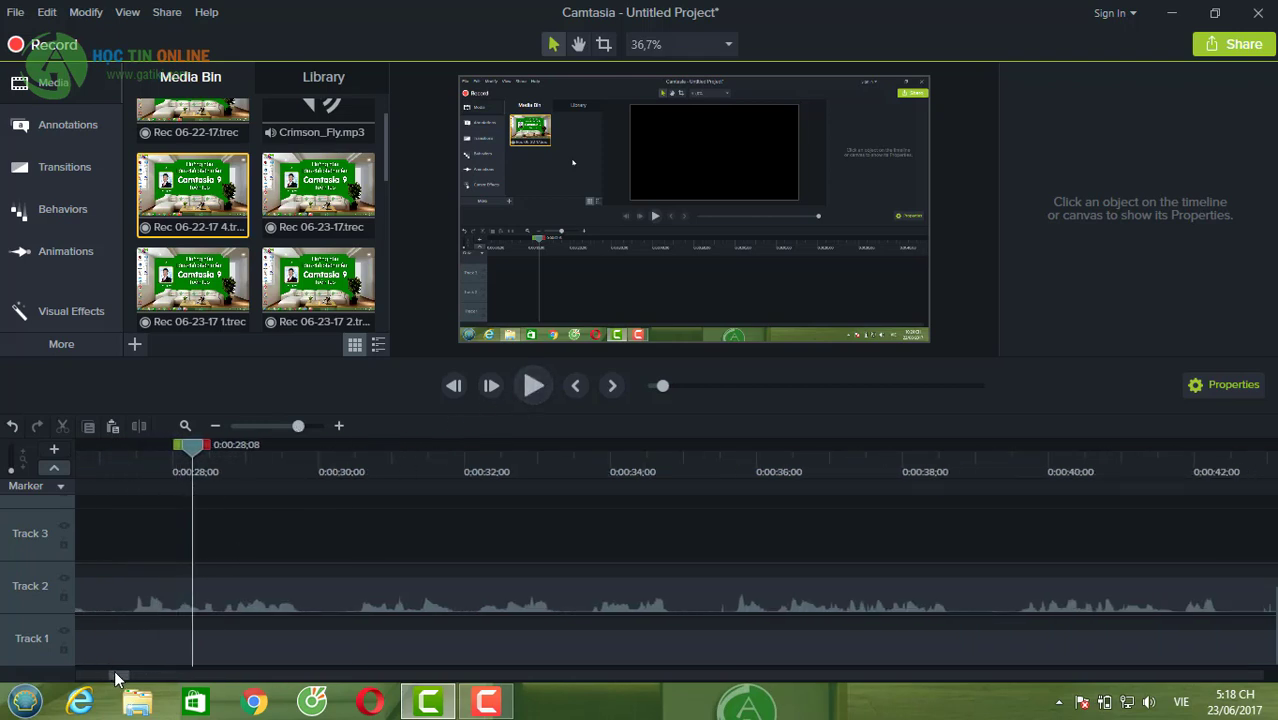
# Replay the passage around 0:00:25, select the 1;03-long range ending at 0:00:27;11, and cut it out.
pyautogui.moveTo(115, 678); pyautogui.dragTo(110, 678)
pyautogui.moveTo(593, 445); pyautogui.dragTo(366, 483)
pyautogui.click(533, 389)
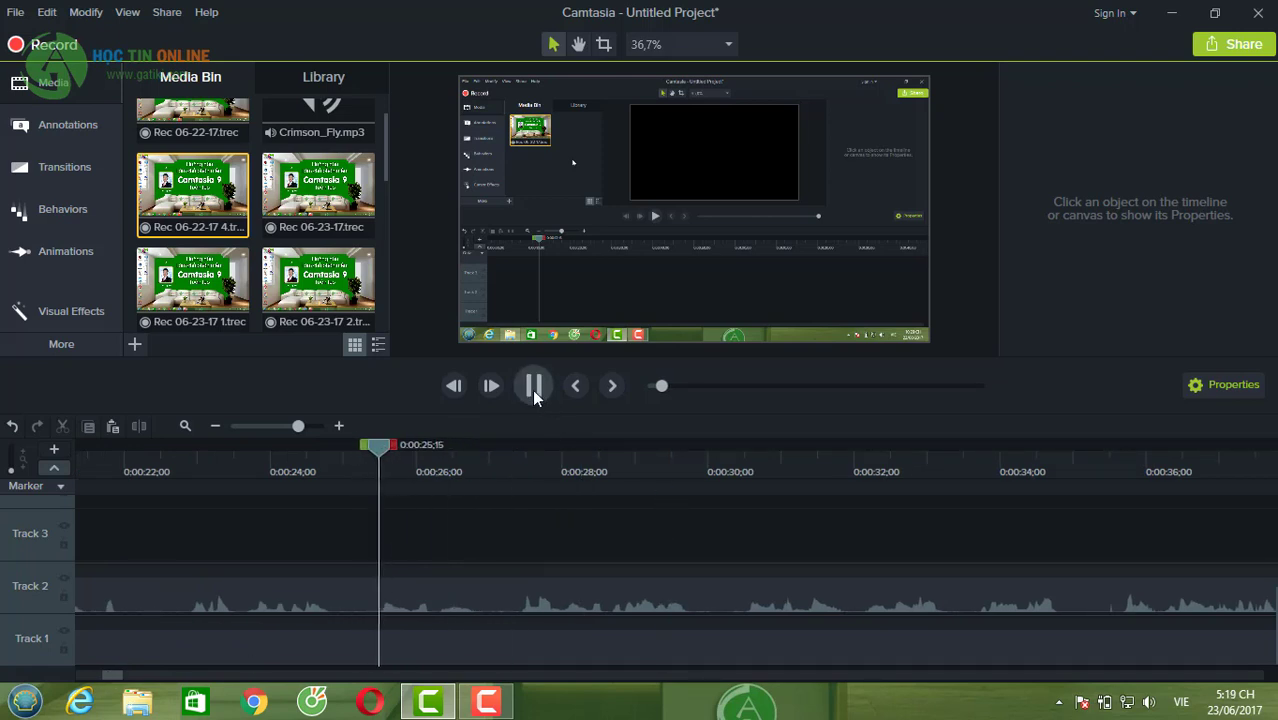
pyautogui.click(533, 389)
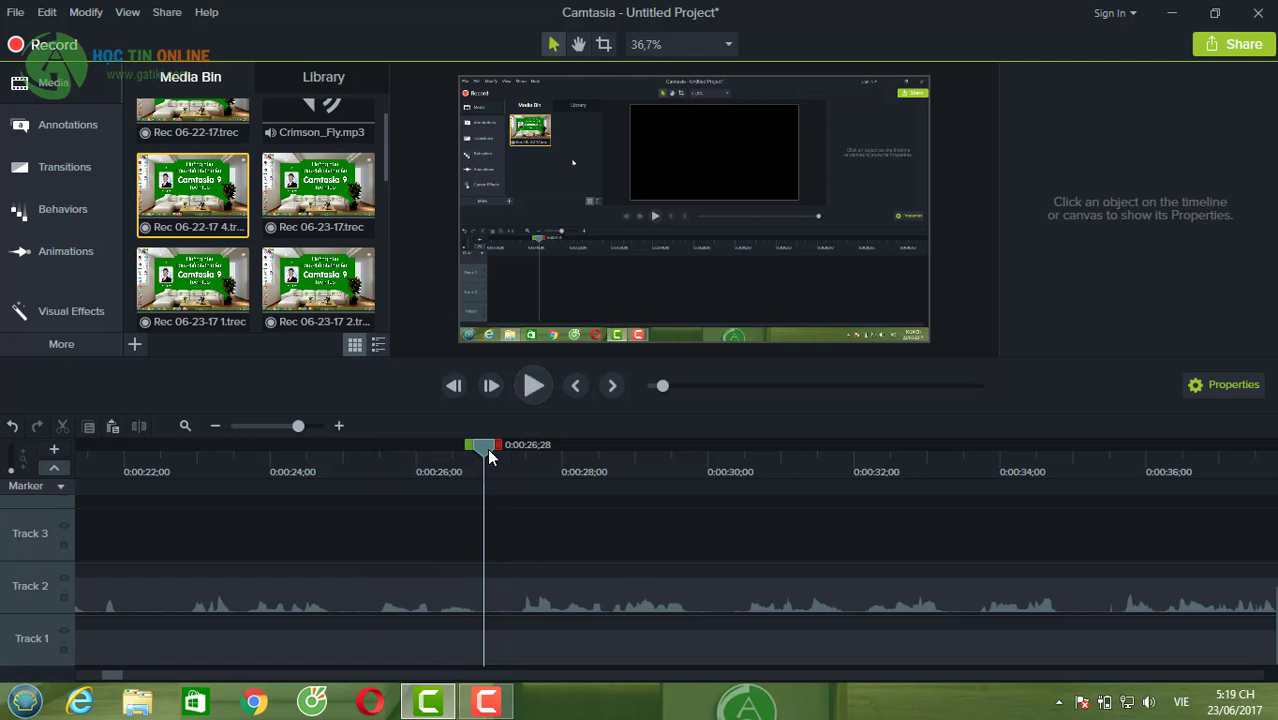
pyautogui.moveTo(481, 446); pyautogui.dragTo(527, 450)
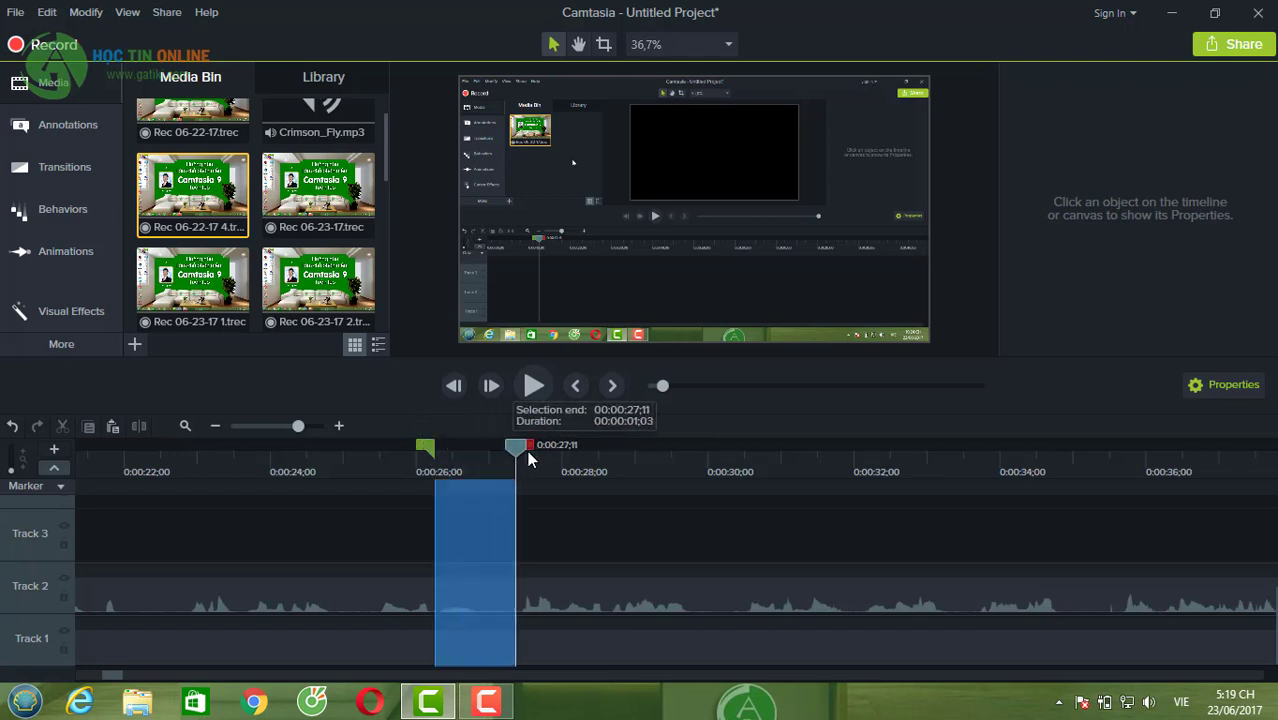
pyautogui.click(67, 428)
# Play the recording across the second cut up to 0:00:28;01 to check the join.
pyautogui.moveTo(431, 446); pyautogui.dragTo(377, 458)
pyautogui.click(534, 389)
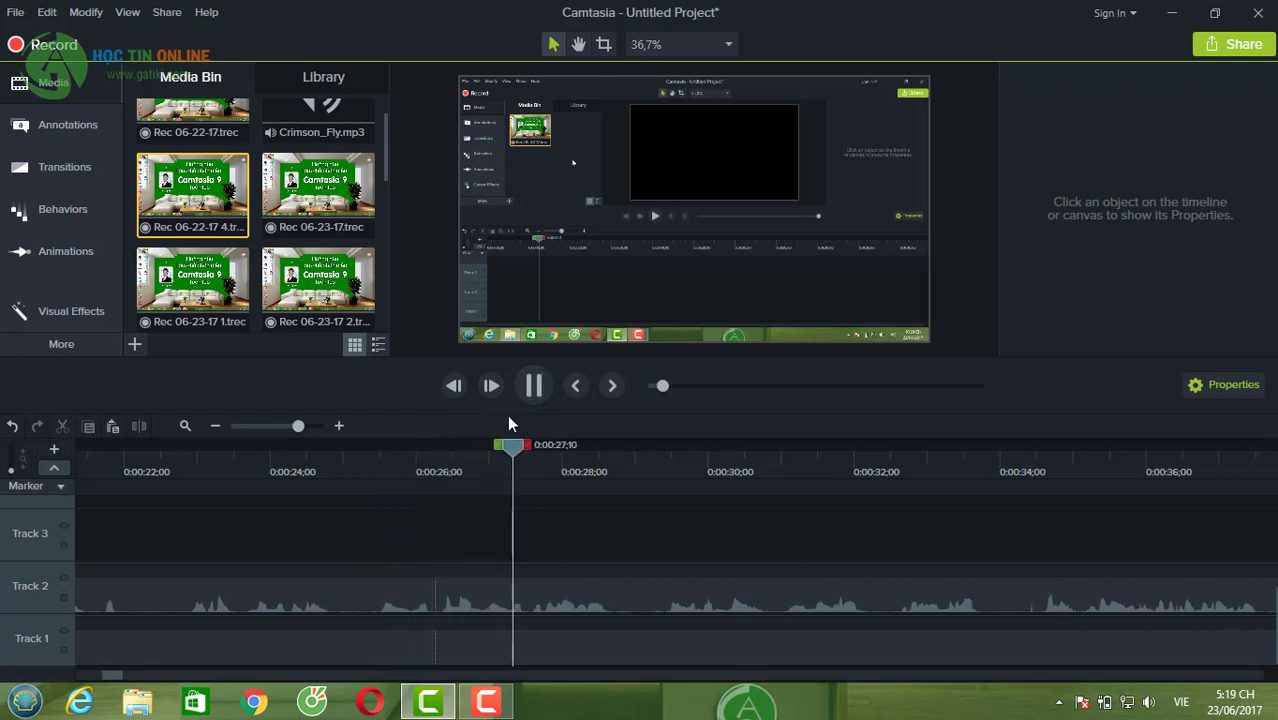
pyautogui.click(538, 388)
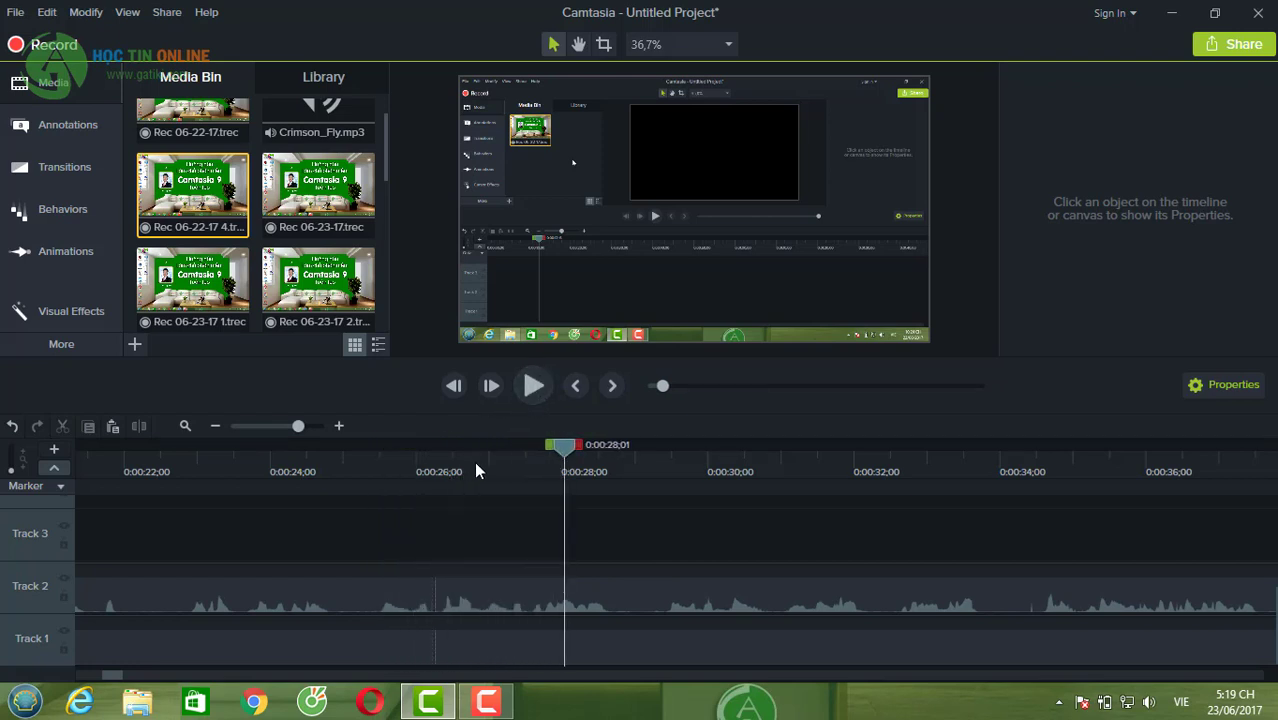
# Play on to 0:00:29;11 and review the full length of the edited audio and screen tracks.
pyautogui.moveTo(298, 424); pyautogui.dragTo(283, 424)
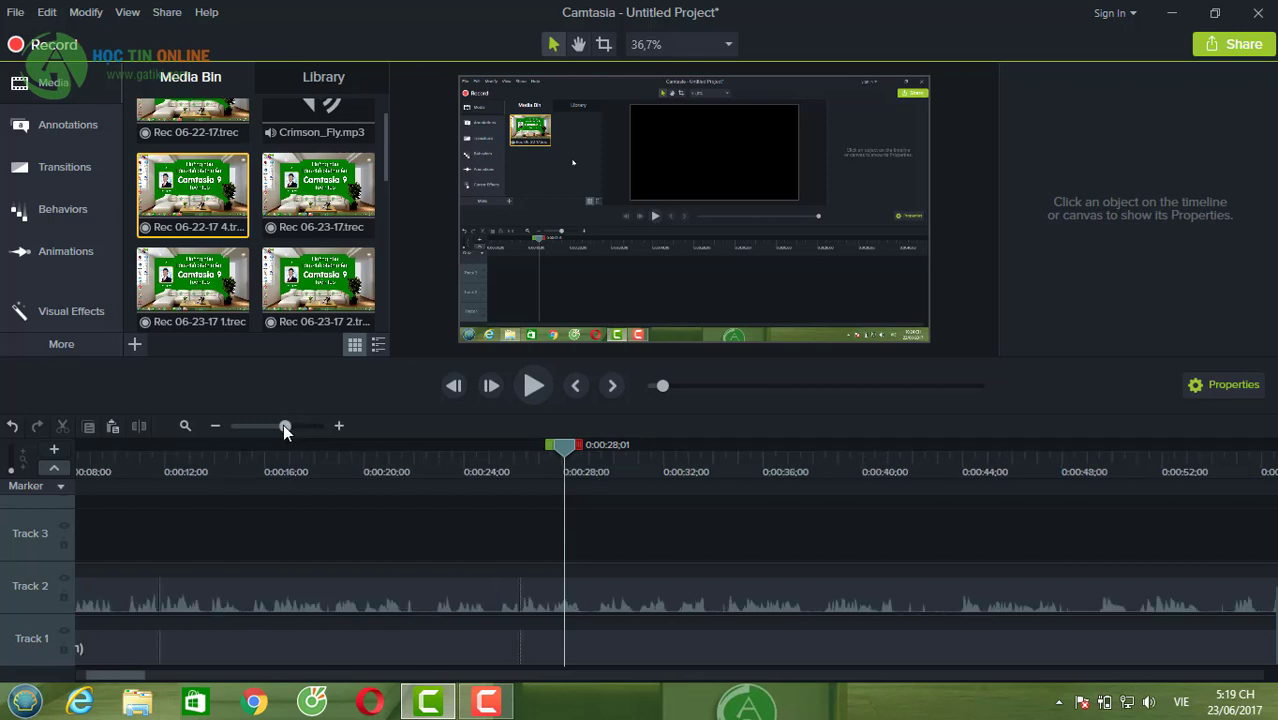
pyautogui.click(532, 388)
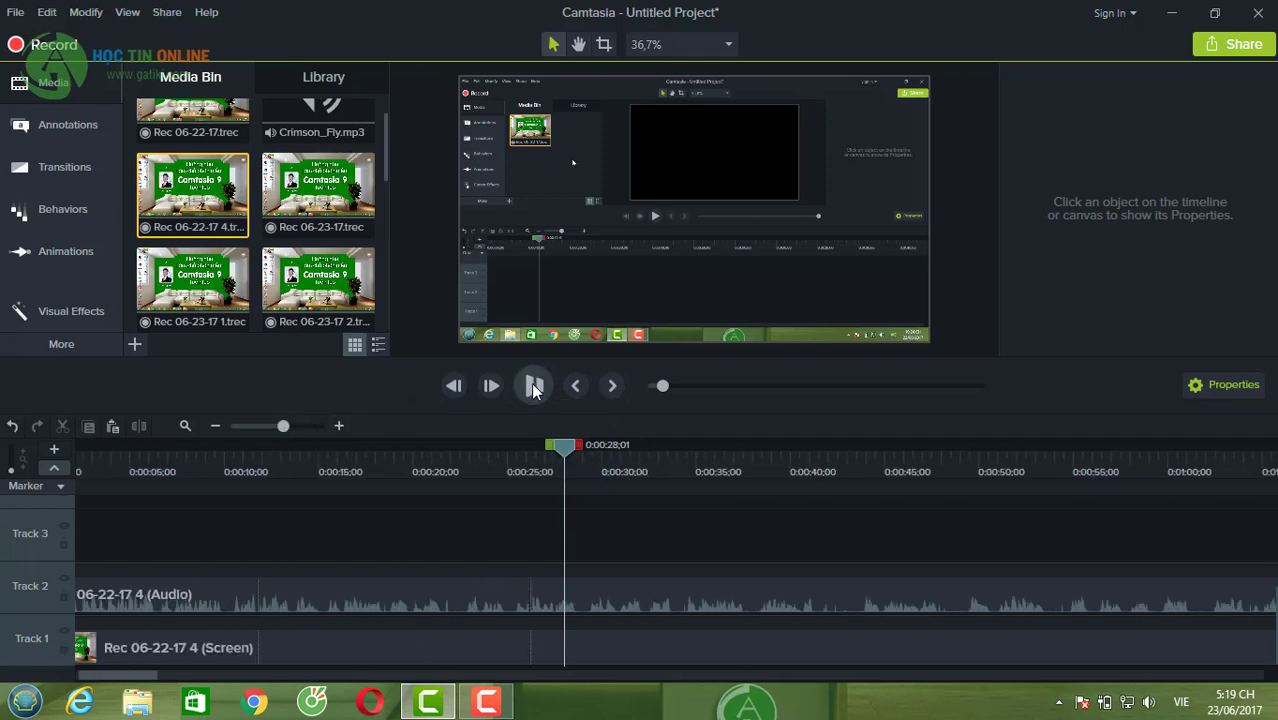
pyautogui.click(535, 389)
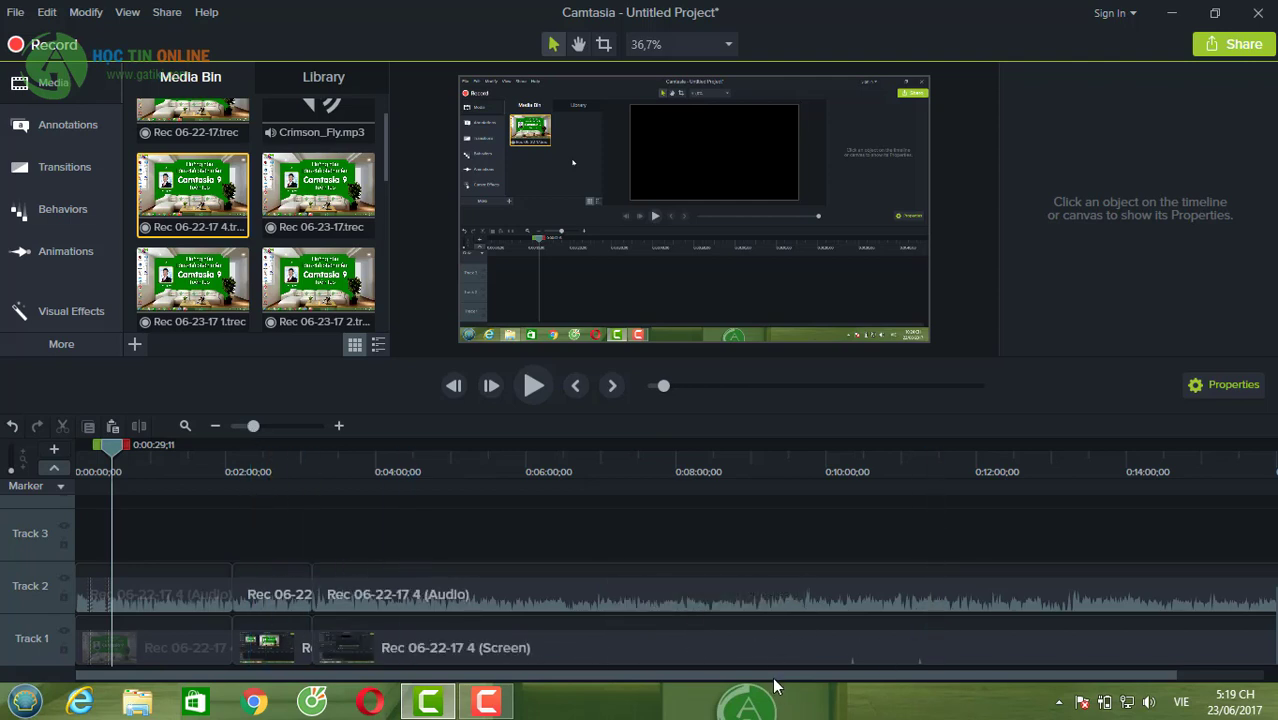
pyautogui.moveTo(773, 678); pyautogui.dragTo(840, 678)
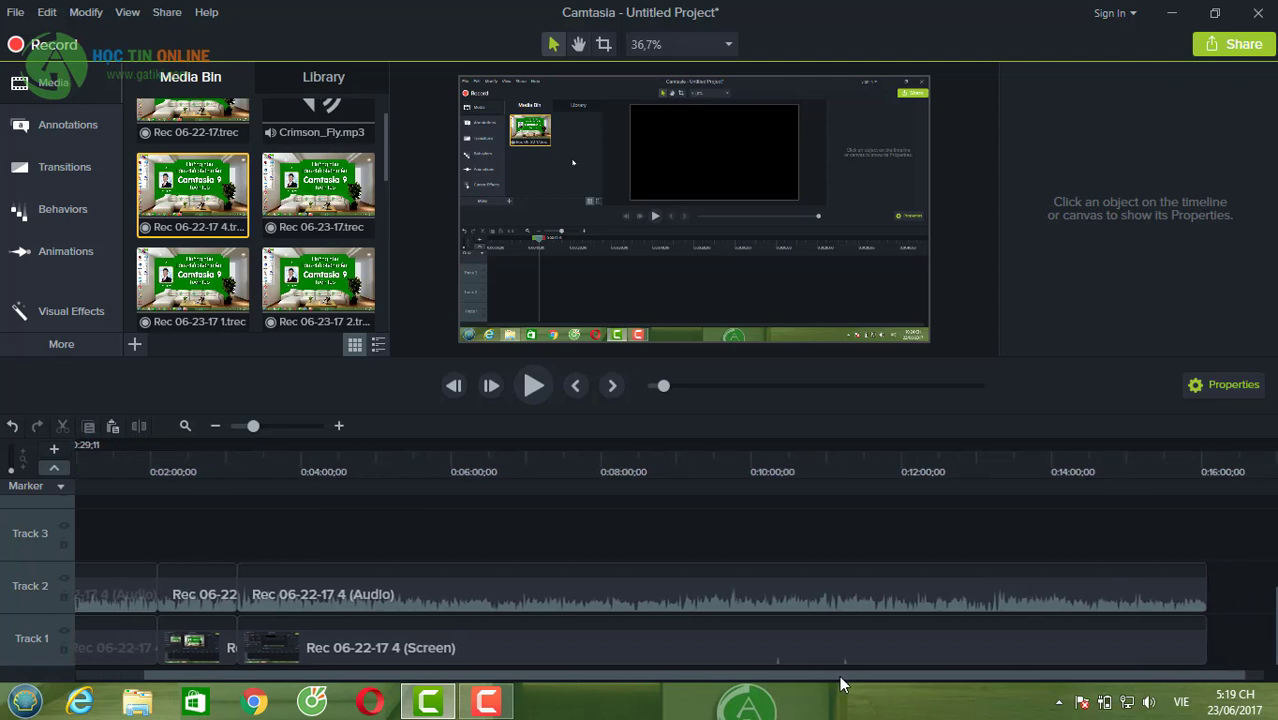
pyautogui.moveTo(840, 678); pyautogui.dragTo(766, 678)
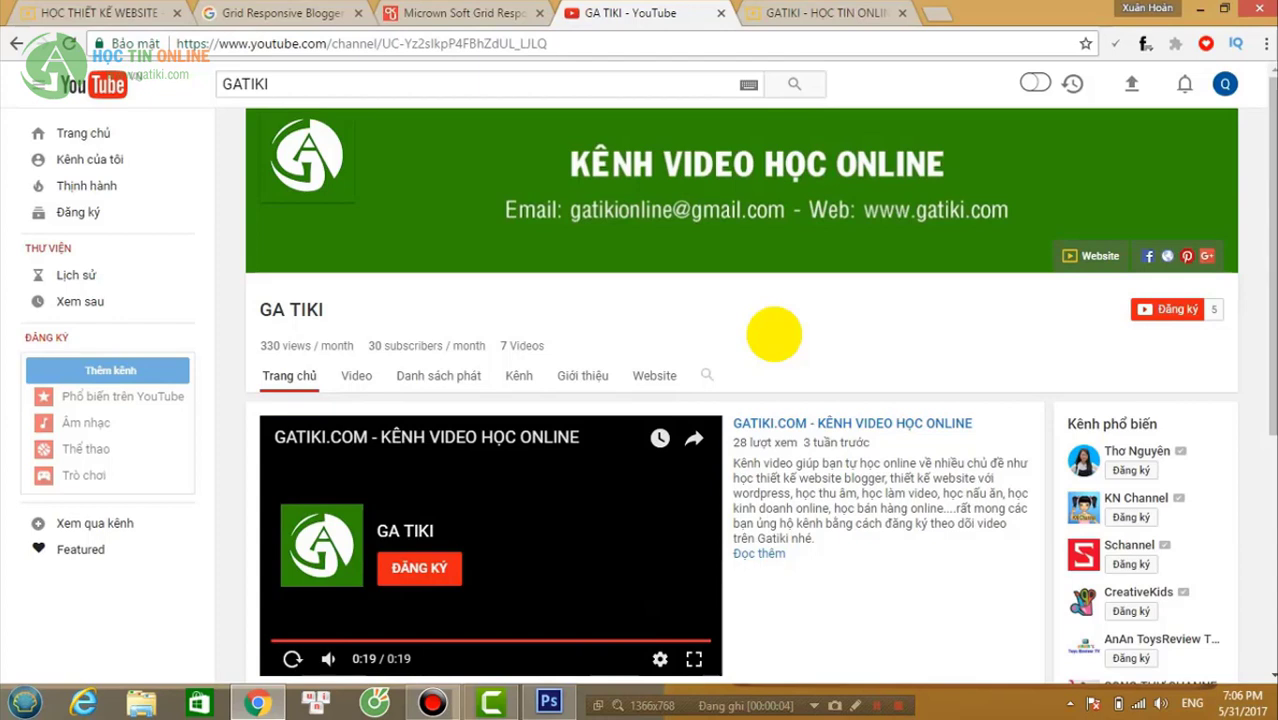
pyautogui.moveTo(326, 46); pyautogui.dragTo(215, 44)
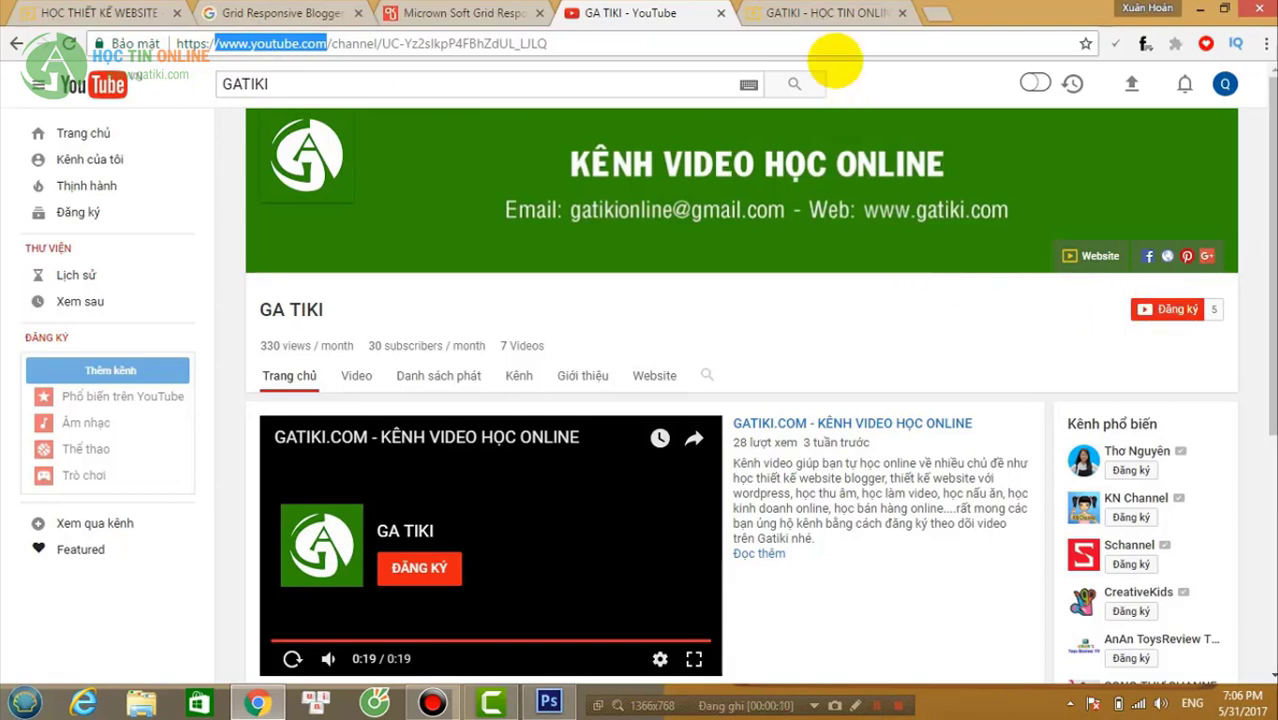
pyautogui.click(824, 14)
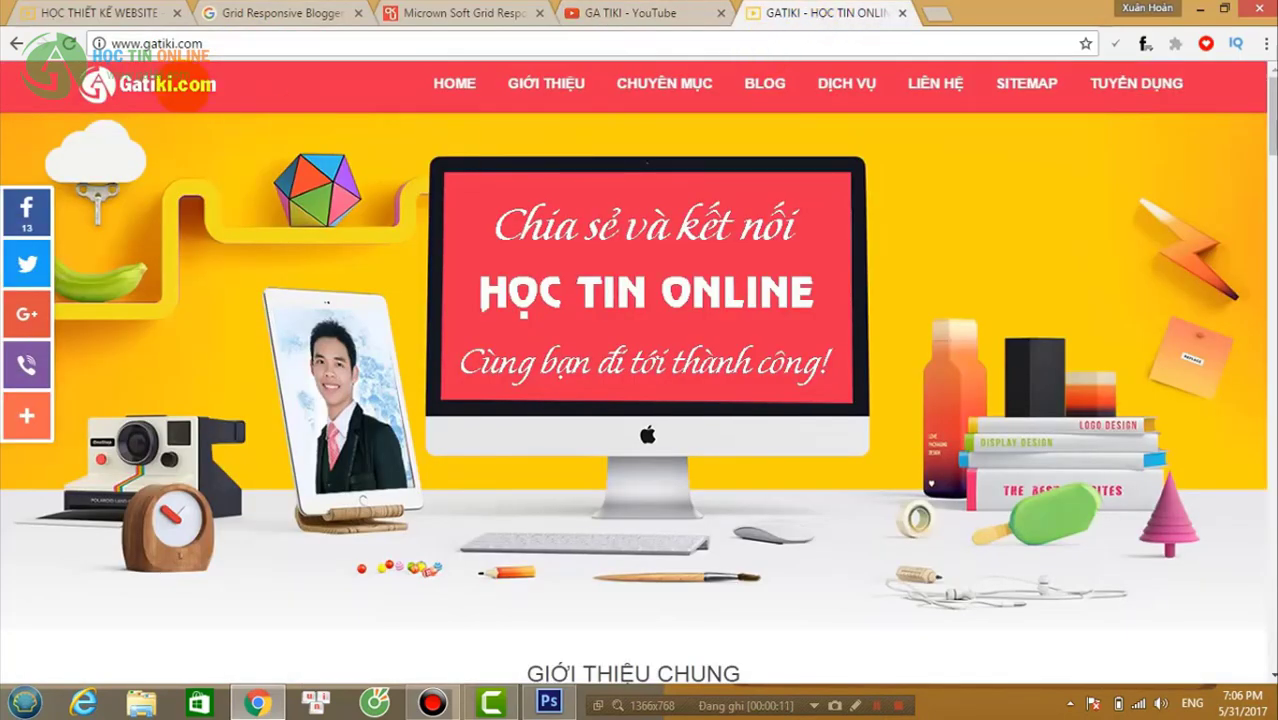